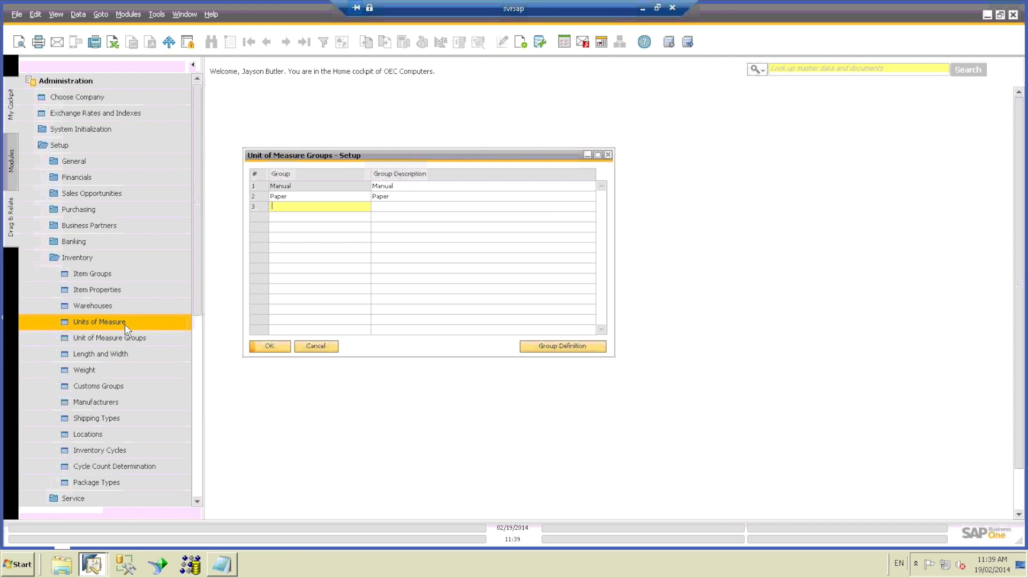
# Open the Units of Measure setup to review the defined units
pyautogui.click(124, 323)
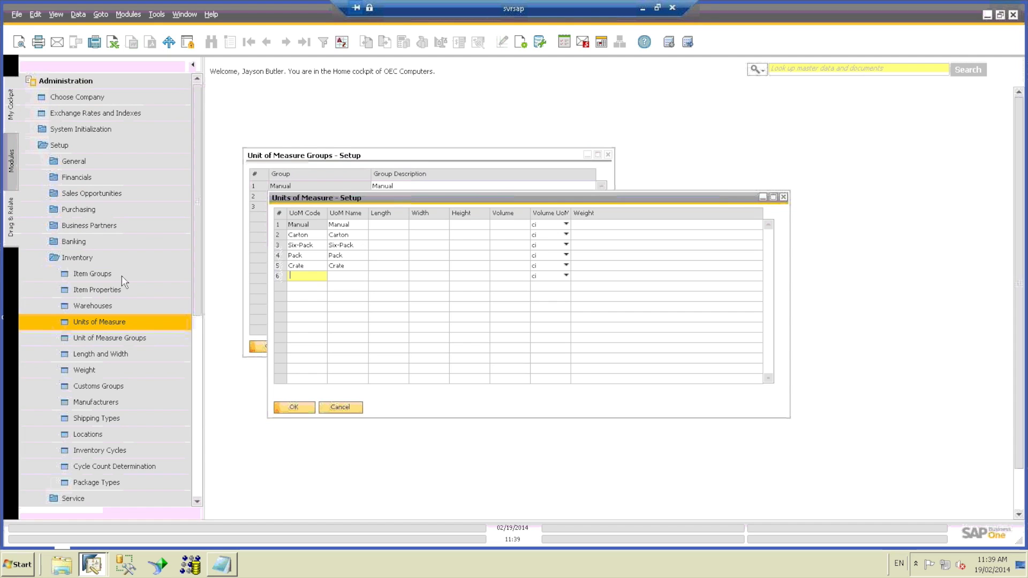
# Open the Item Master Data record for the White Paper item by searching on its description
pyautogui.click(106, 82)
pyautogui.click(108, 195)
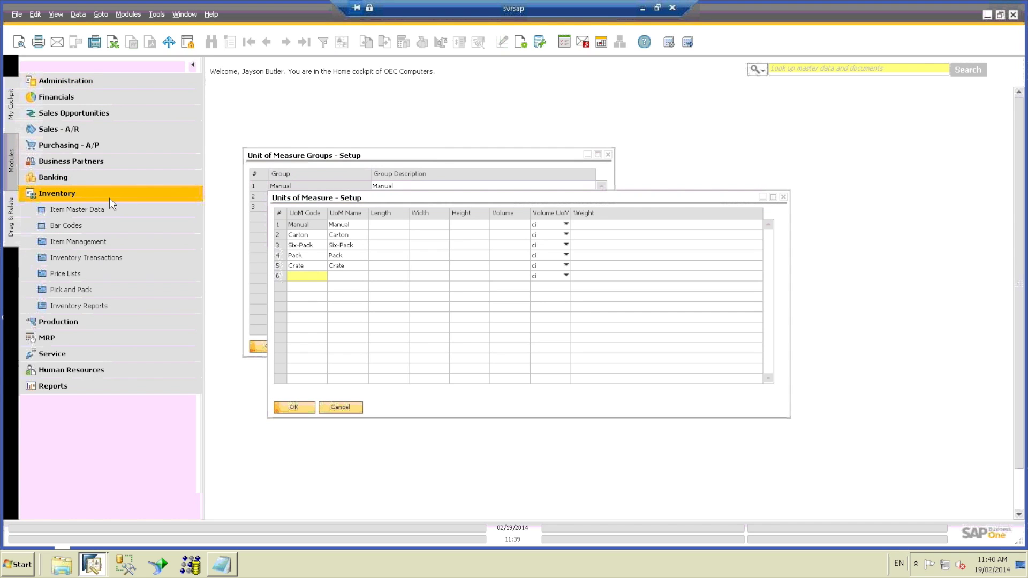
pyautogui.click(111, 210)
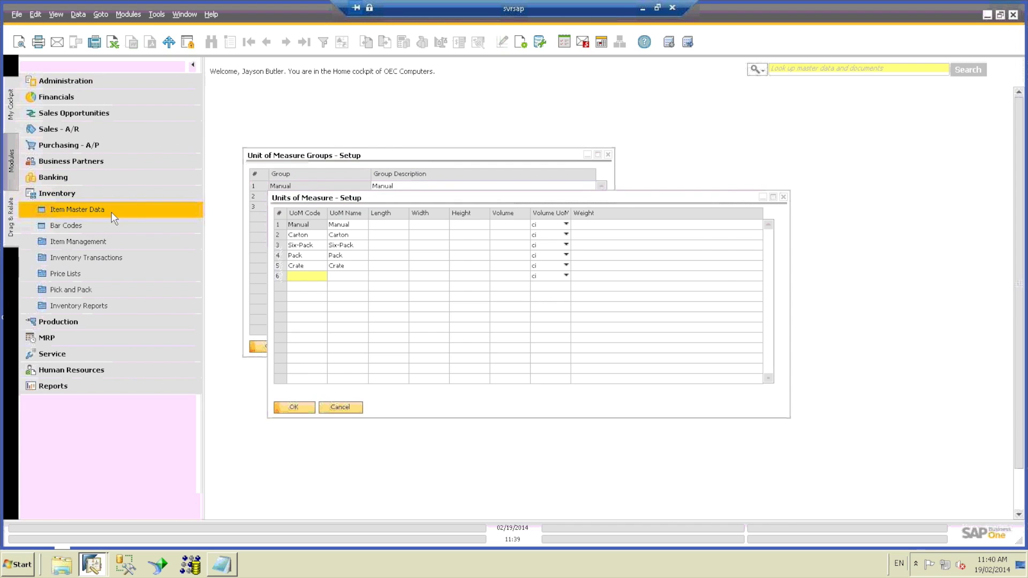
pyautogui.click(305, 141)
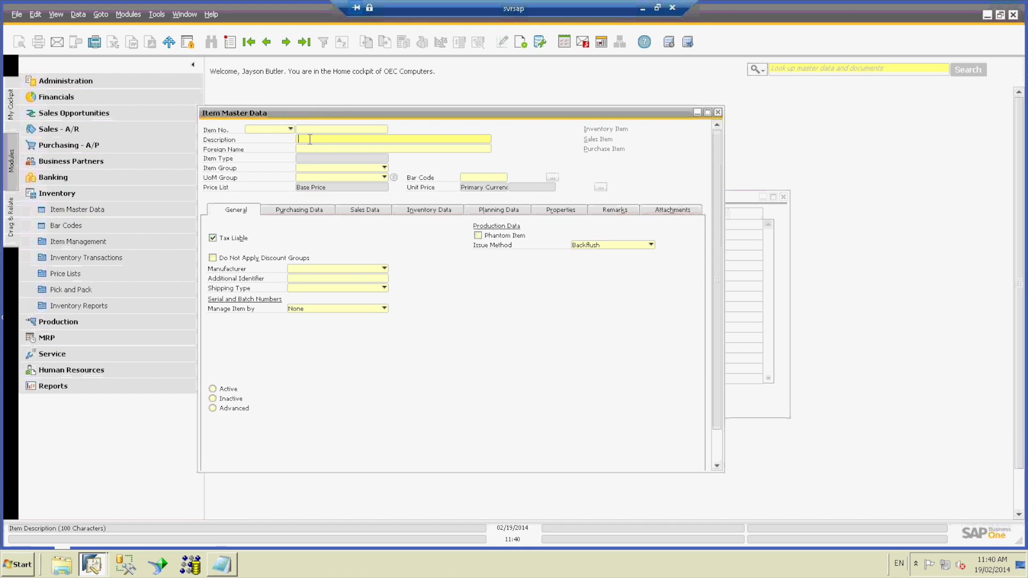
pyautogui.write('white p')
pyautogui.press('Return')
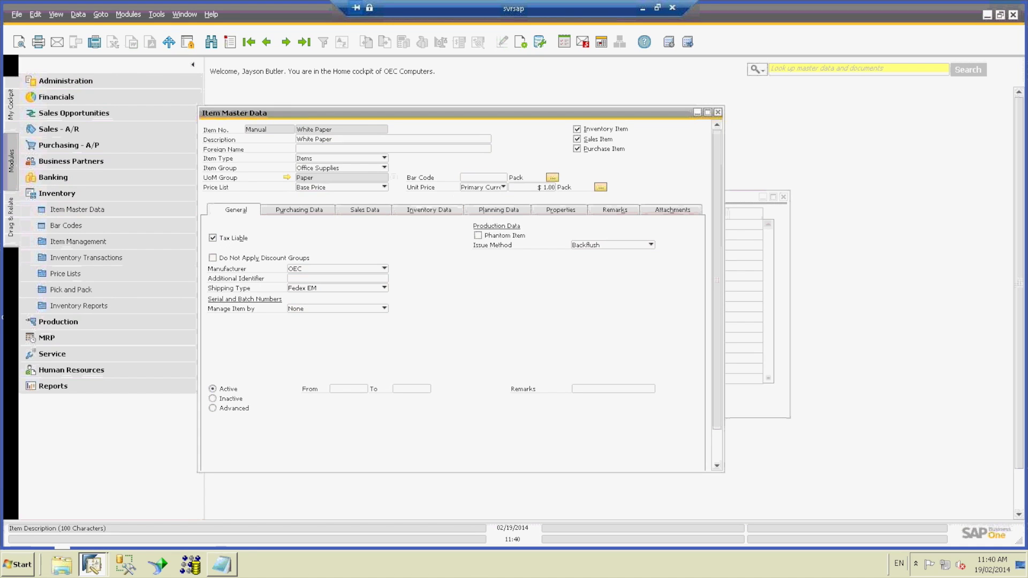
# Check the item group choices for White Paper and the definition of its Paper UoM group
pyautogui.click(340, 169)
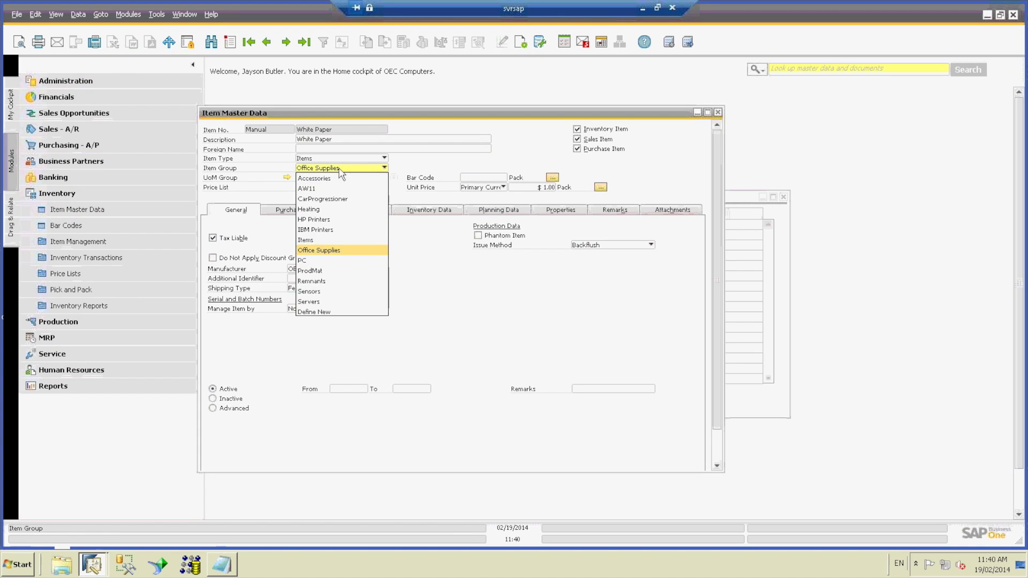
pyautogui.click(341, 169)
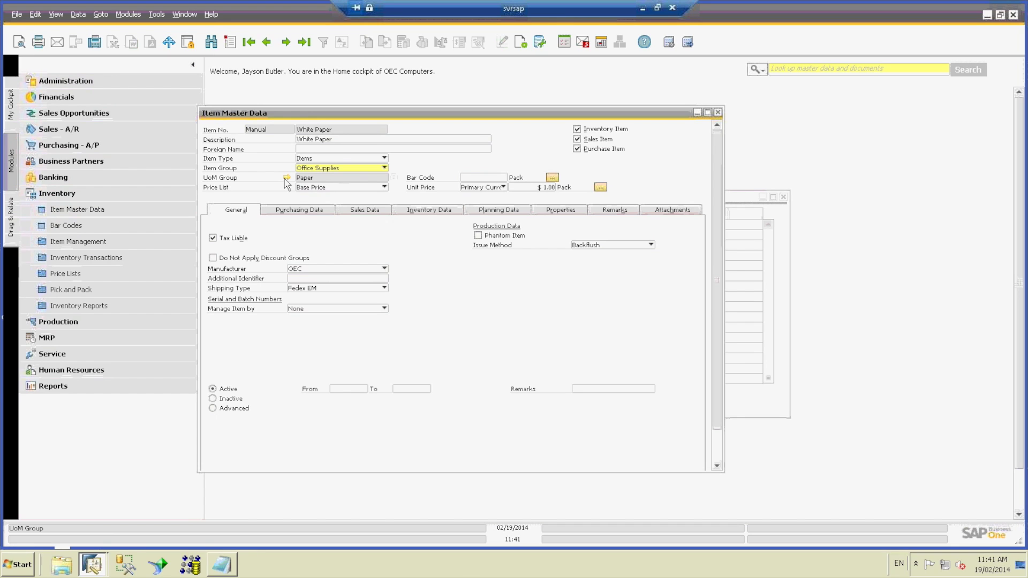
pyautogui.click(287, 177)
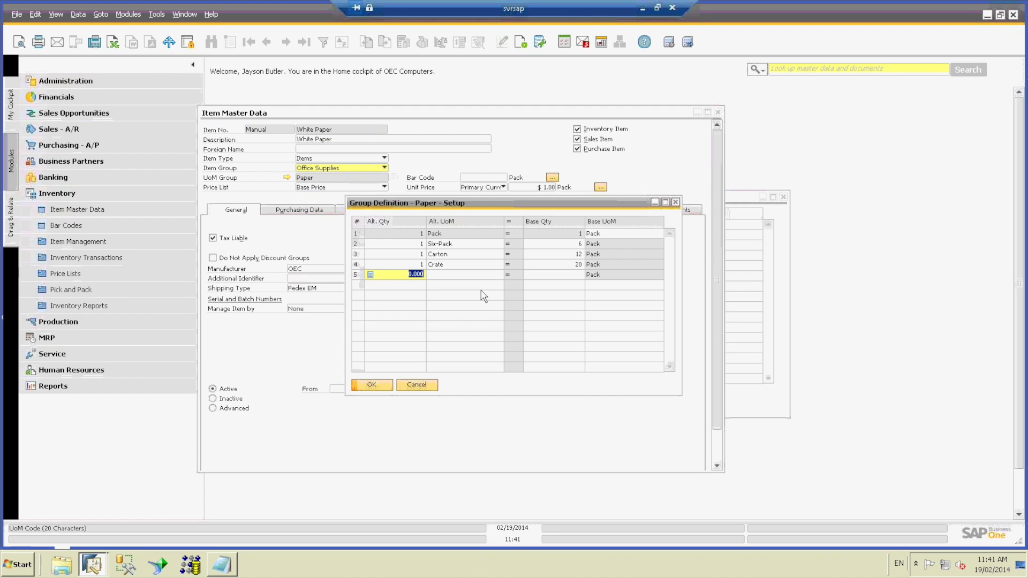
pyautogui.click(453, 117)
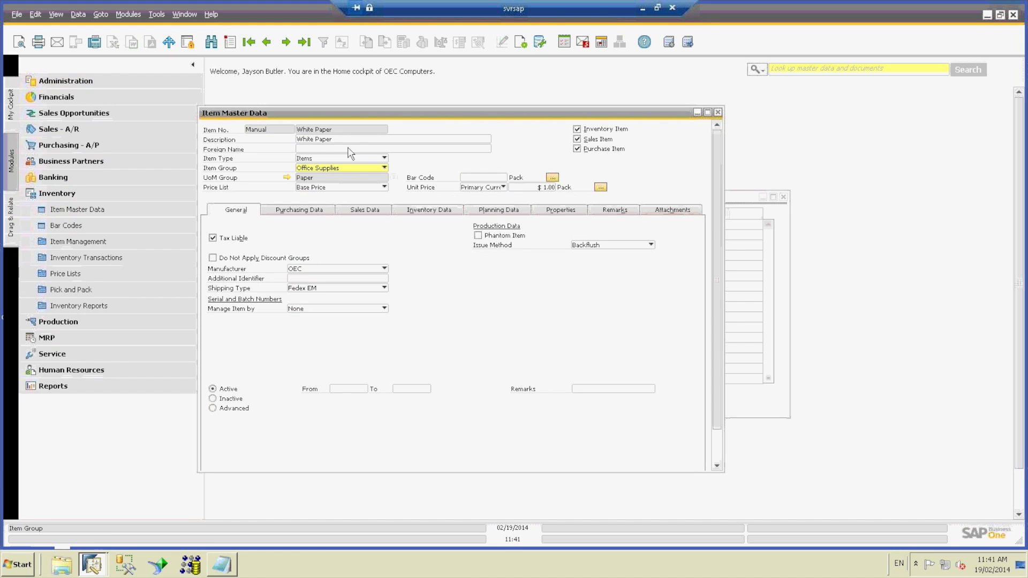
# Review White Paper's purchasing data and inspect the Crate purchasing UoM without changing the default
pyautogui.click(320, 211)
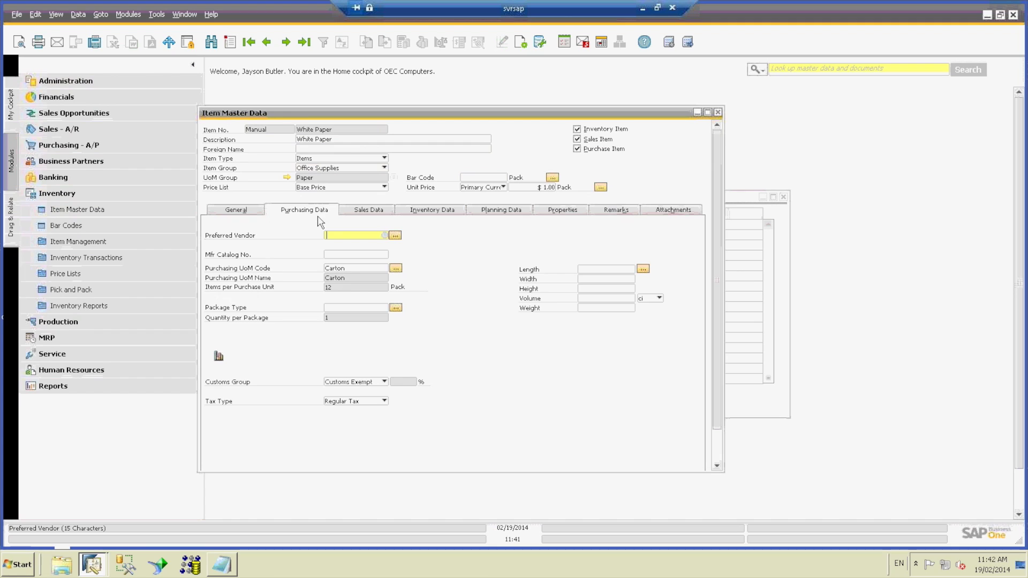
pyautogui.doubleClick(366, 267)
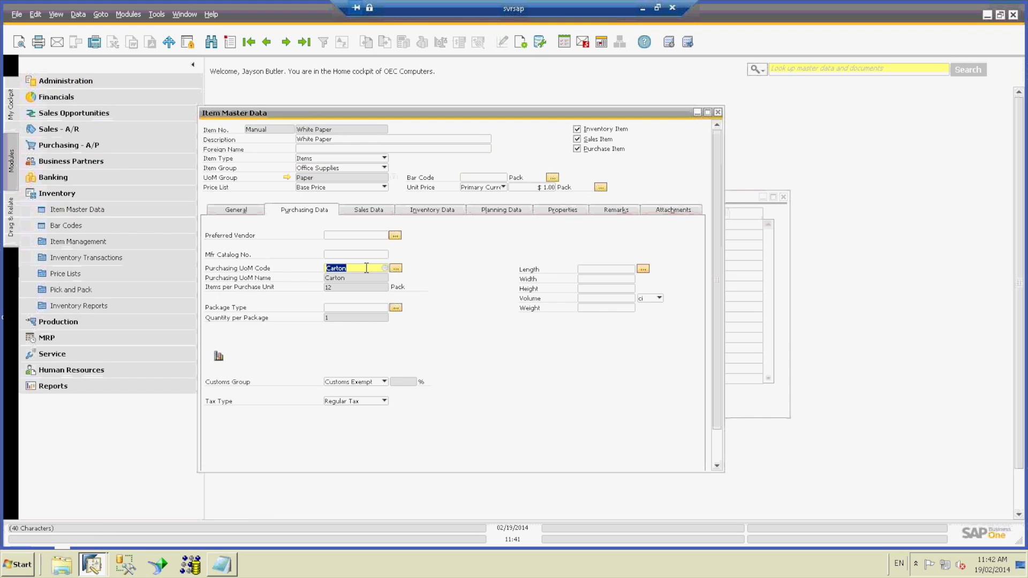
pyautogui.click(396, 269)
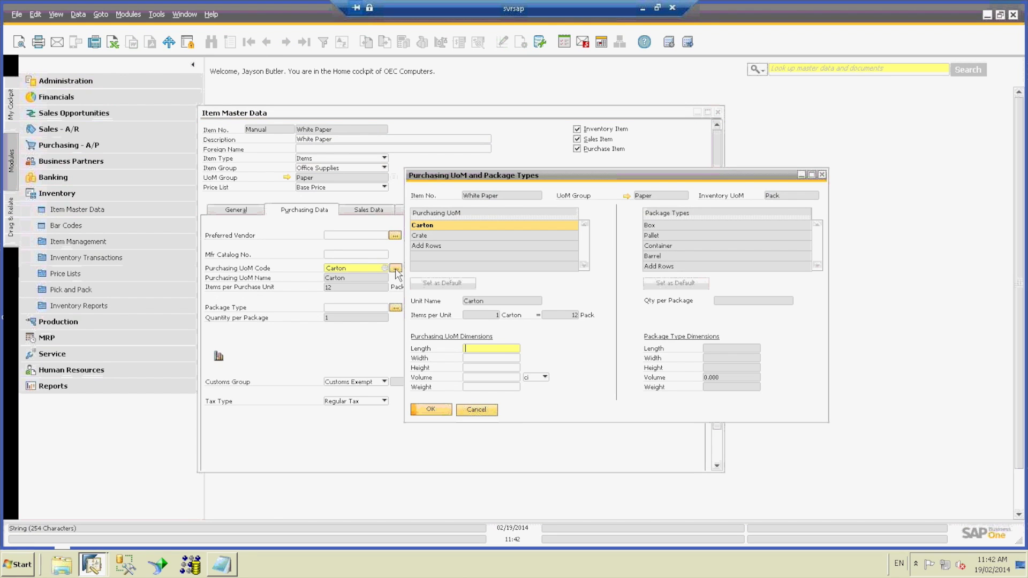
pyautogui.click(426, 236)
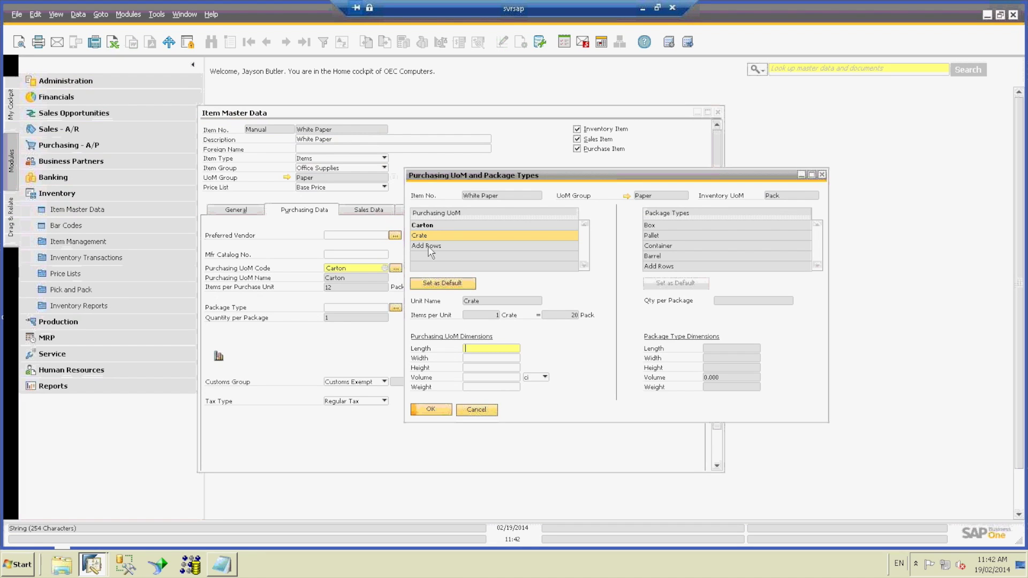
pyautogui.click(475, 410)
# Review White Paper's sales unit of measure, unit price and inventory data
pyautogui.click(369, 211)
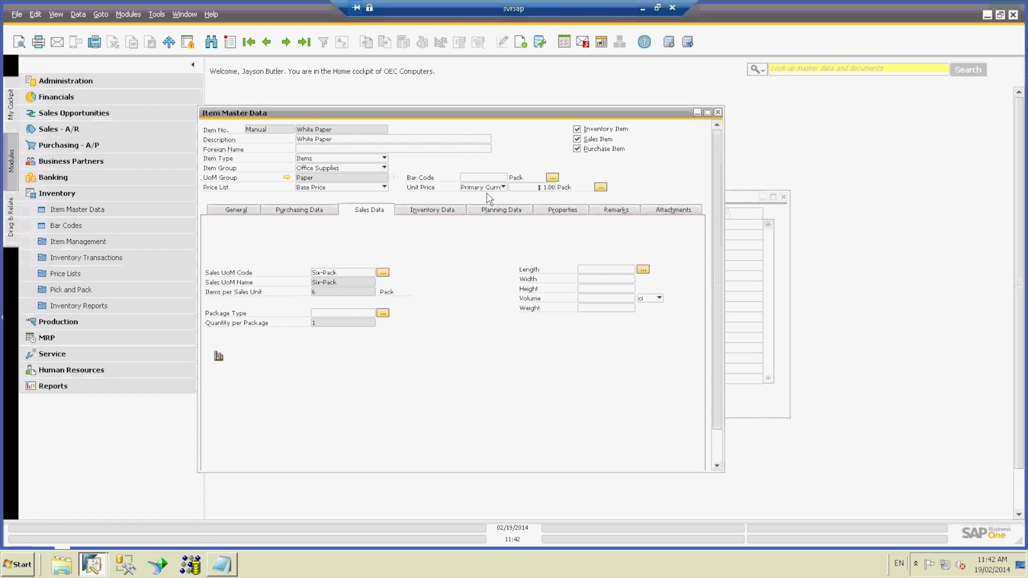
pyautogui.click(540, 187)
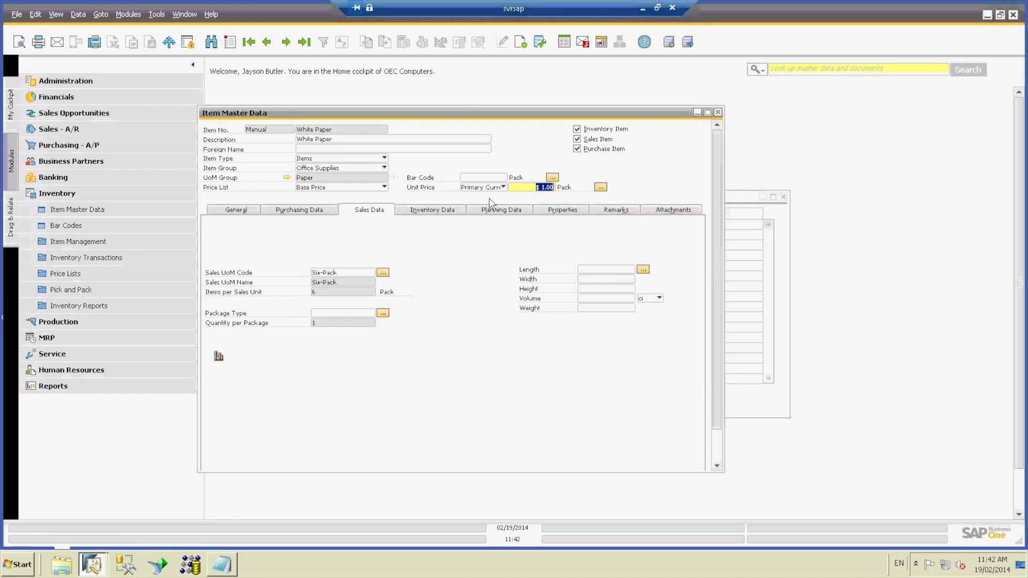
pyautogui.click(439, 214)
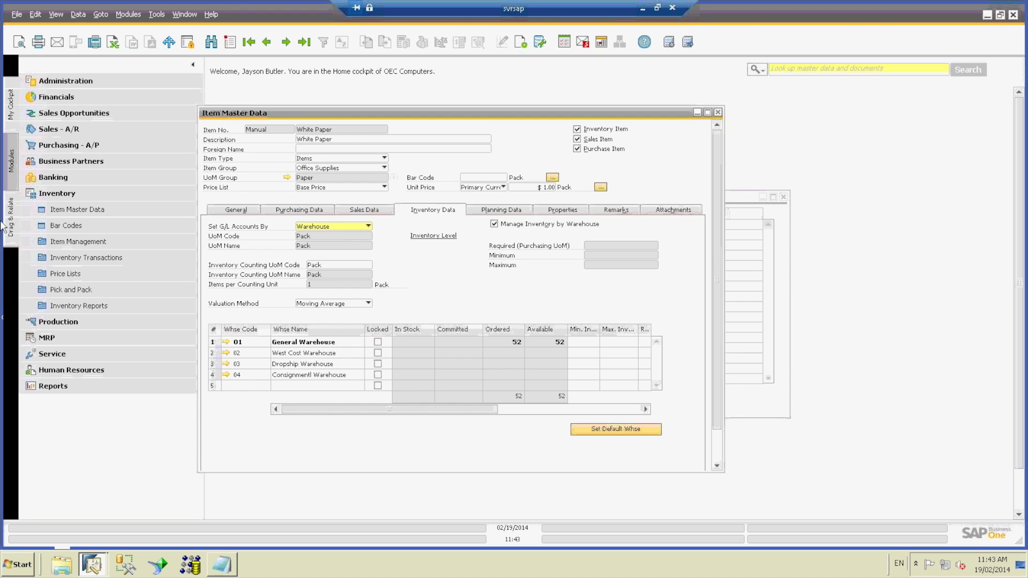
# Start a new purchase order with Acme Associates as the vendor
pyautogui.click(59, 195)
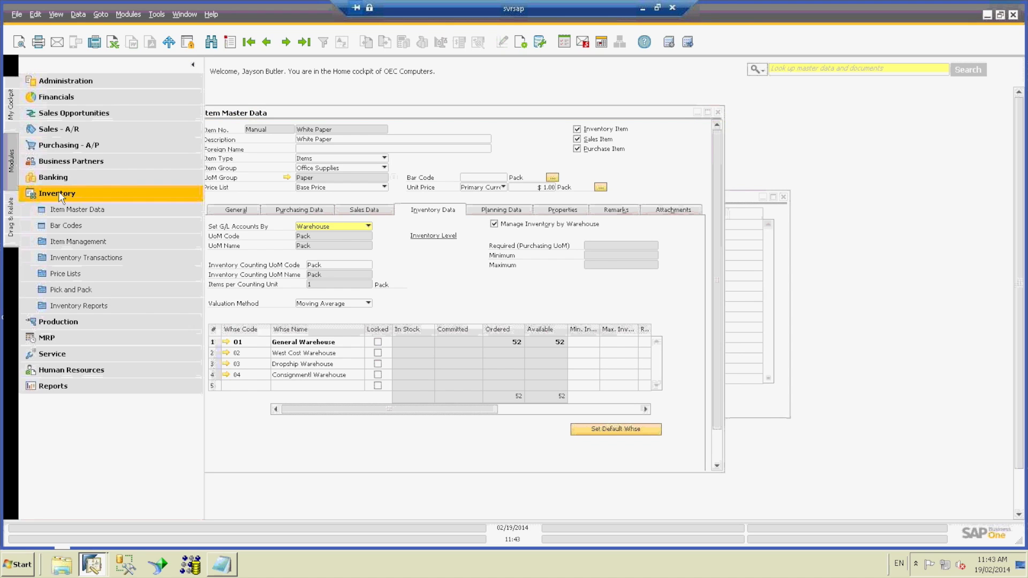
pyautogui.click(75, 134)
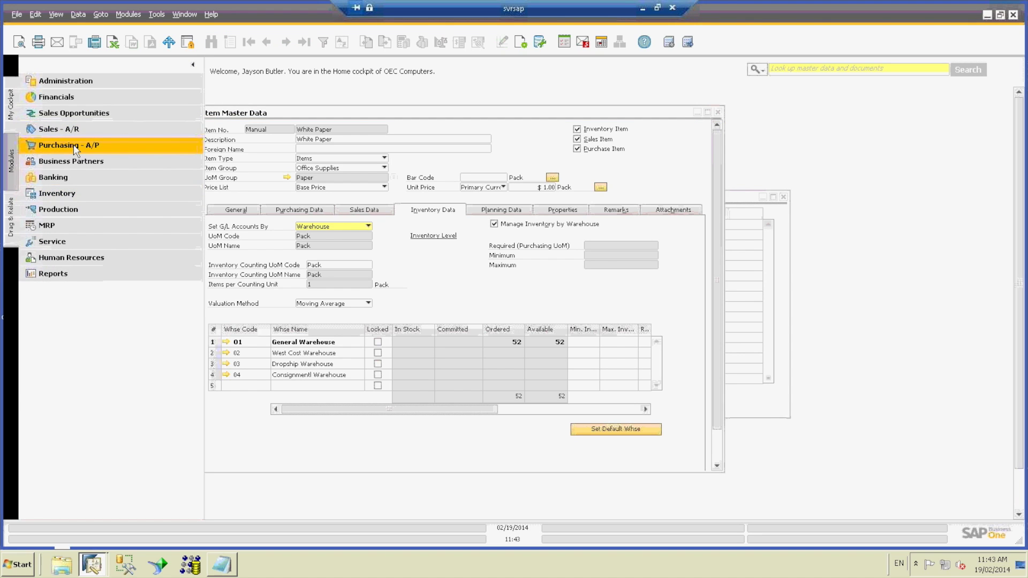
pyautogui.click(74, 146)
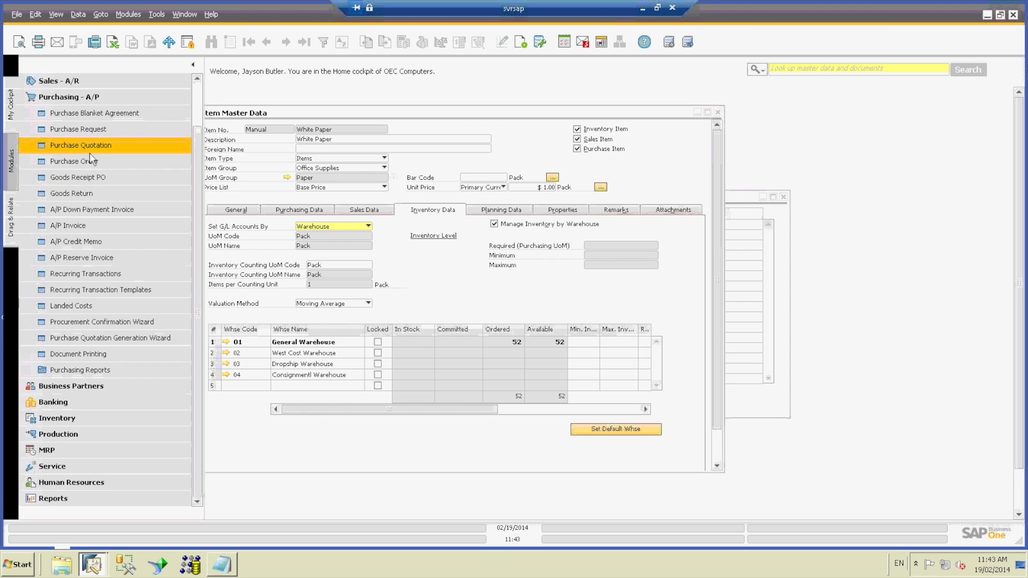
pyautogui.click(93, 162)
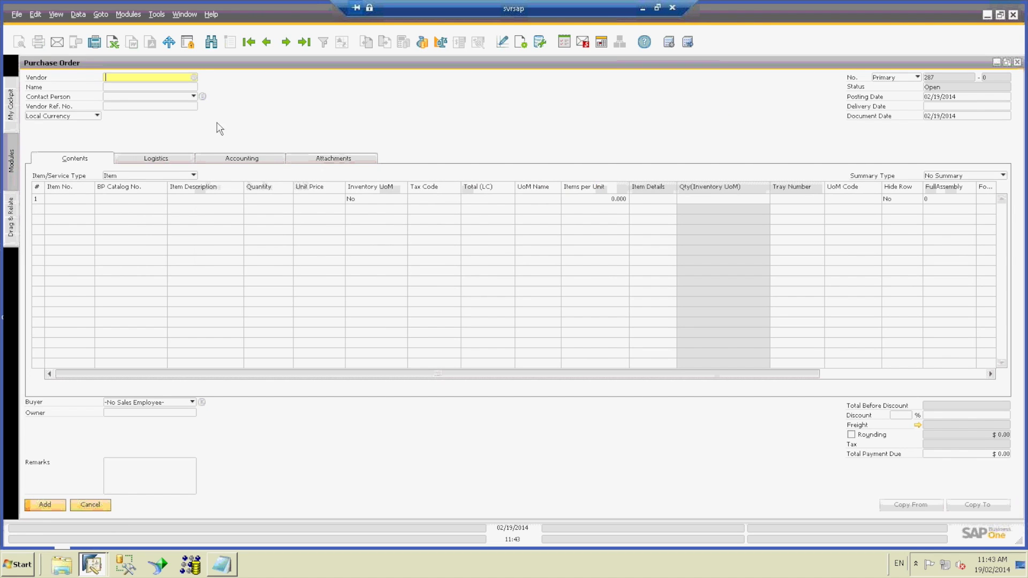
pyautogui.click(194, 78)
pyautogui.click(384, 165)
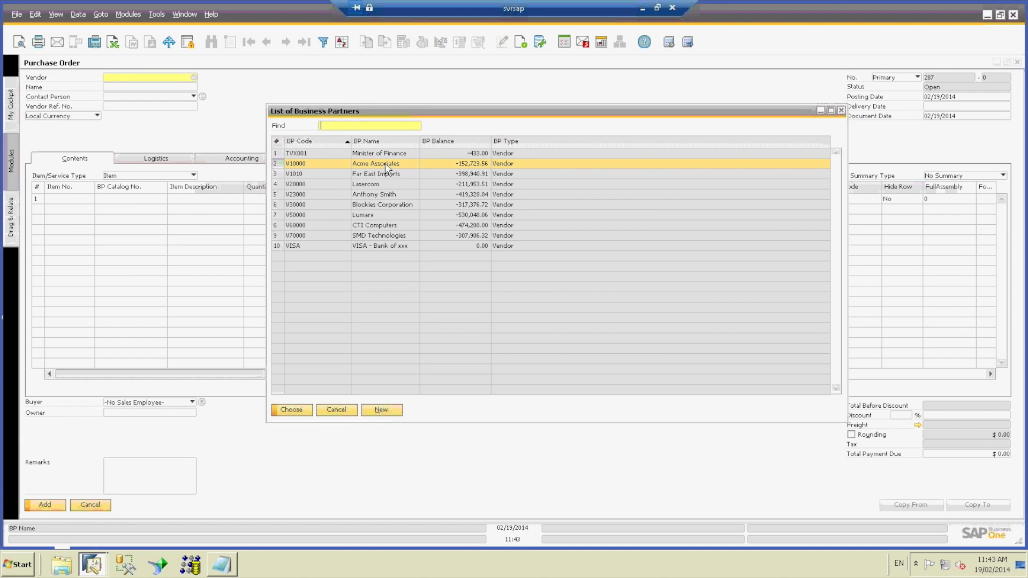
pyautogui.doubleClick(386, 166)
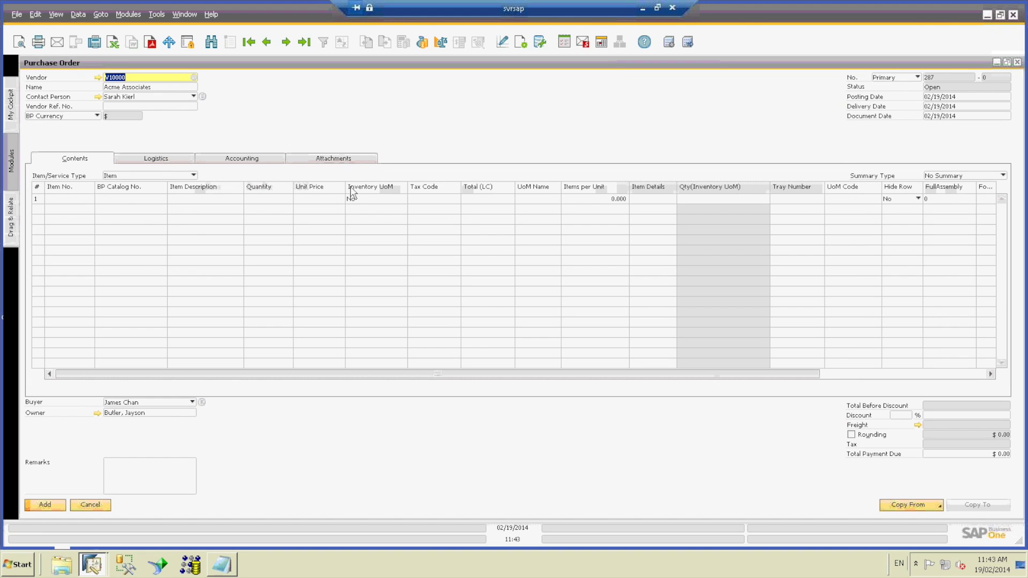
# Add White Paper and Pink Paper as the first two item lines of the purchase order
pyautogui.click(223, 198)
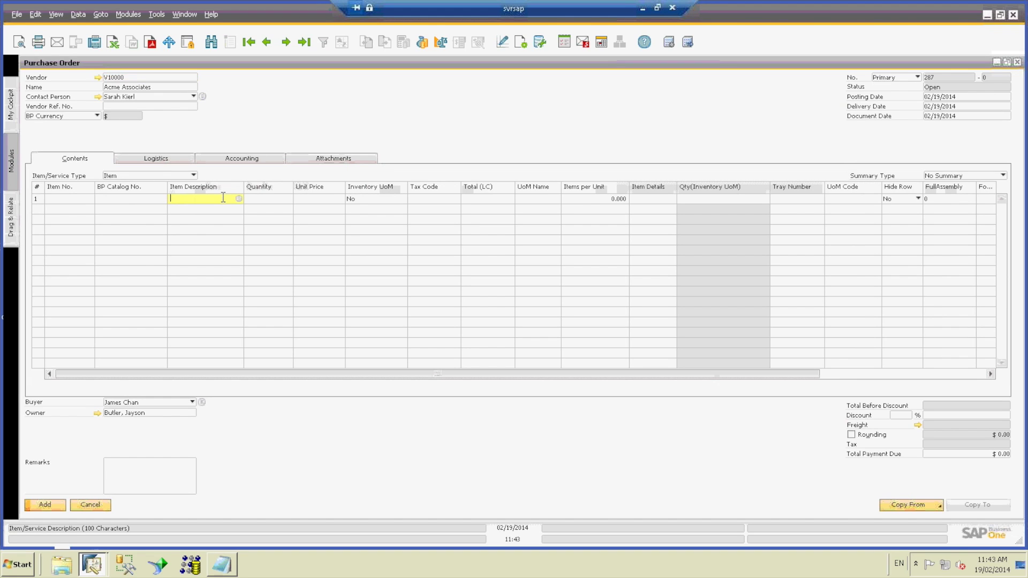
pyautogui.write('white Pap')
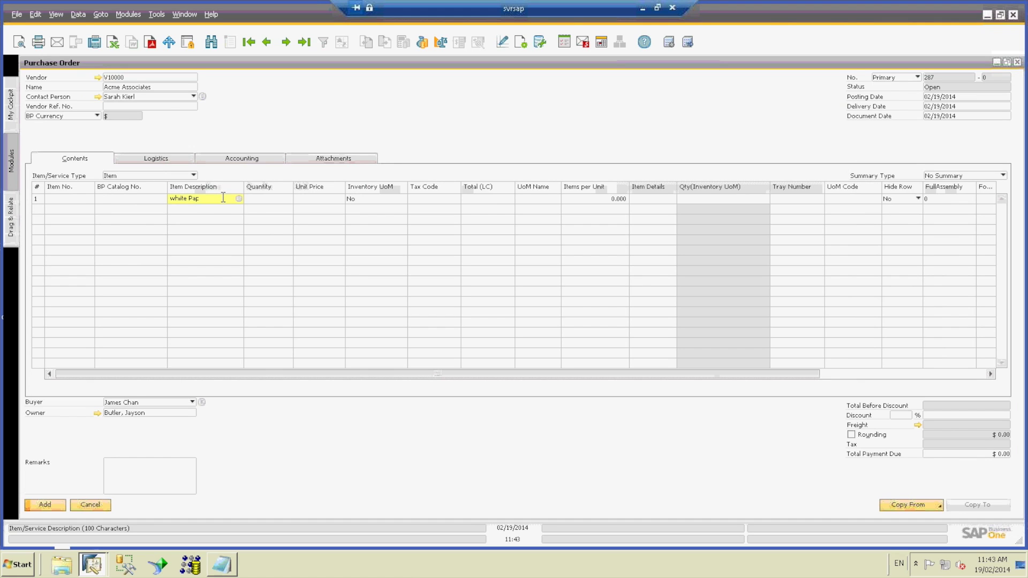
pyautogui.press('Tab')
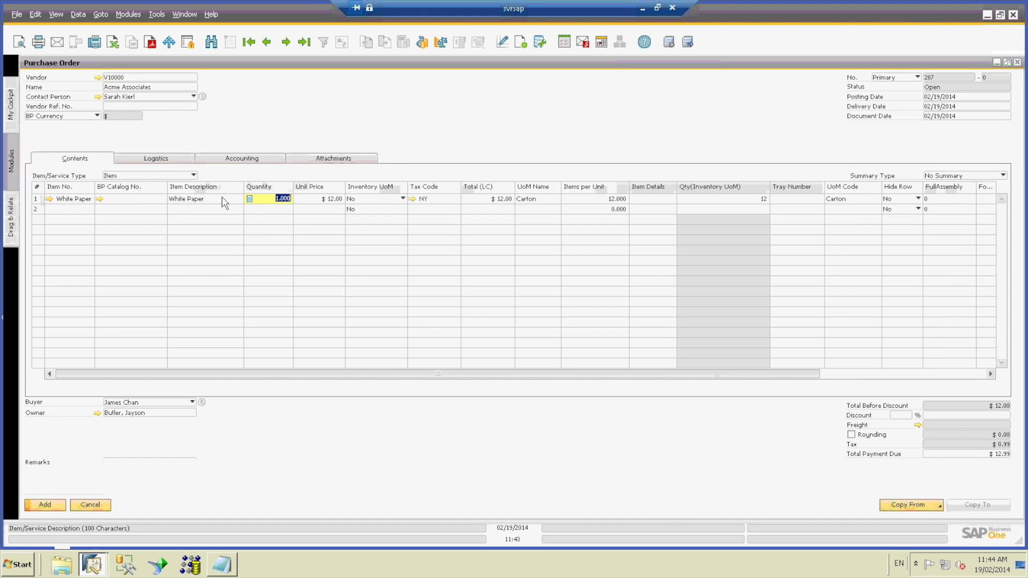
pyautogui.click(212, 208)
pyautogui.write('pink')
pyautogui.press('Tab')
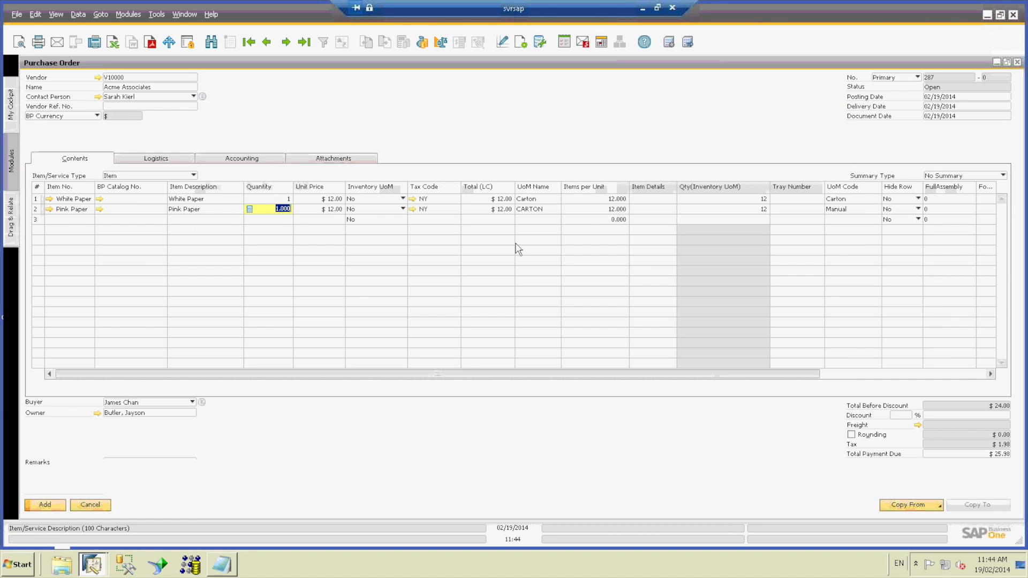
# Change the UoM code of the White Paper line to Crate
pyautogui.click(865, 199)
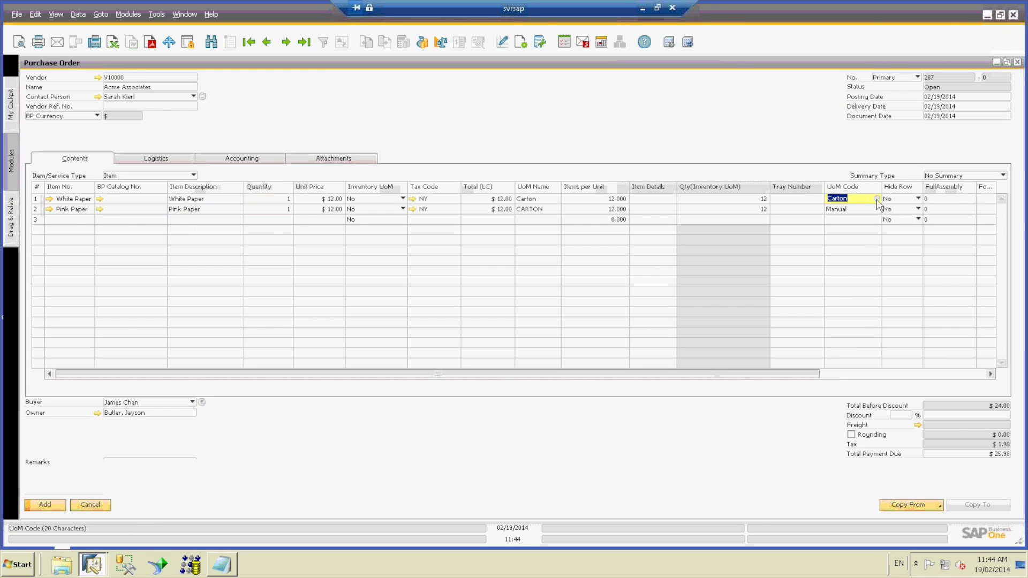
pyautogui.click(876, 198)
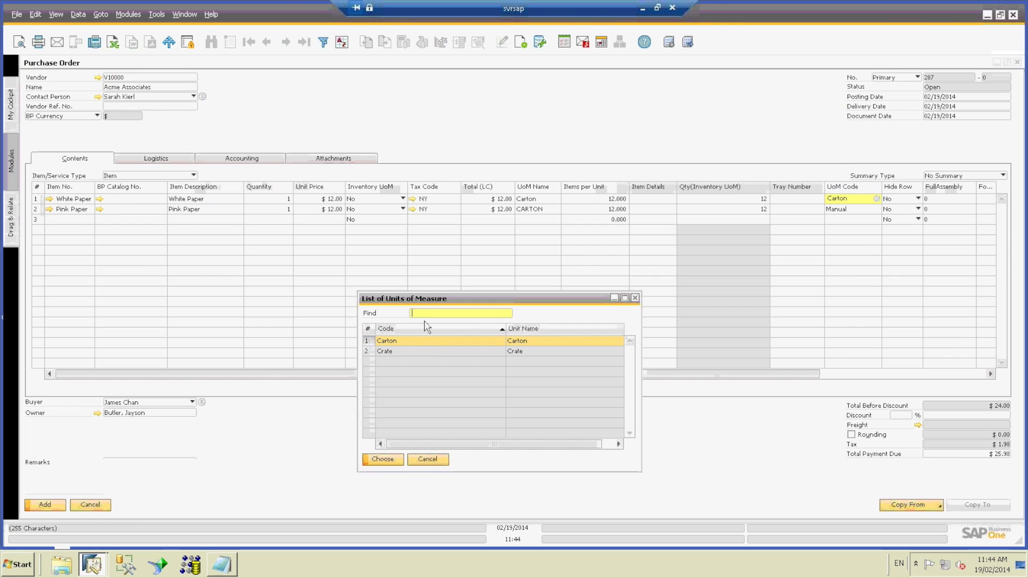
pyautogui.click(434, 352)
pyautogui.click(433, 340)
pyautogui.click(432, 350)
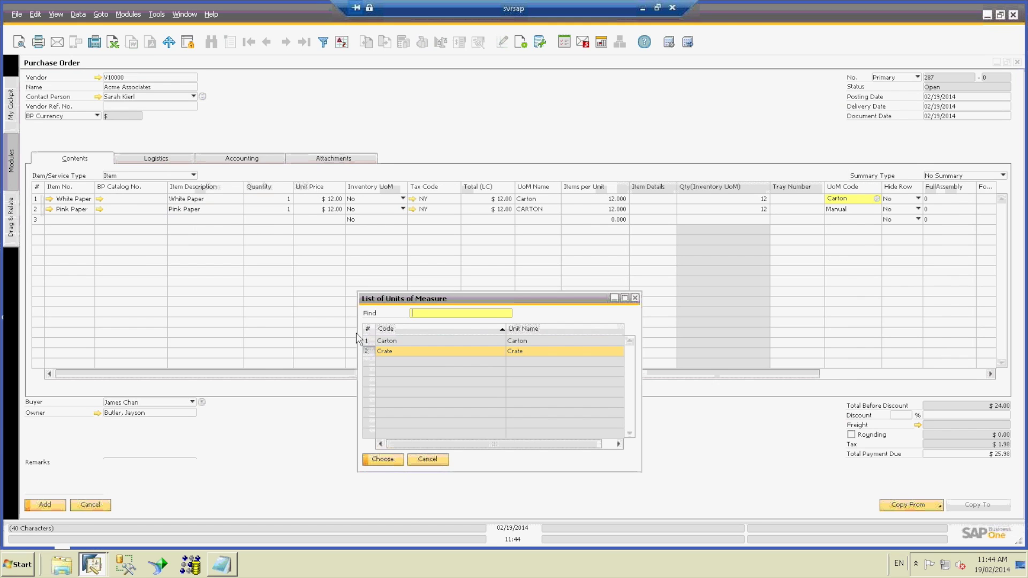
pyautogui.click(383, 460)
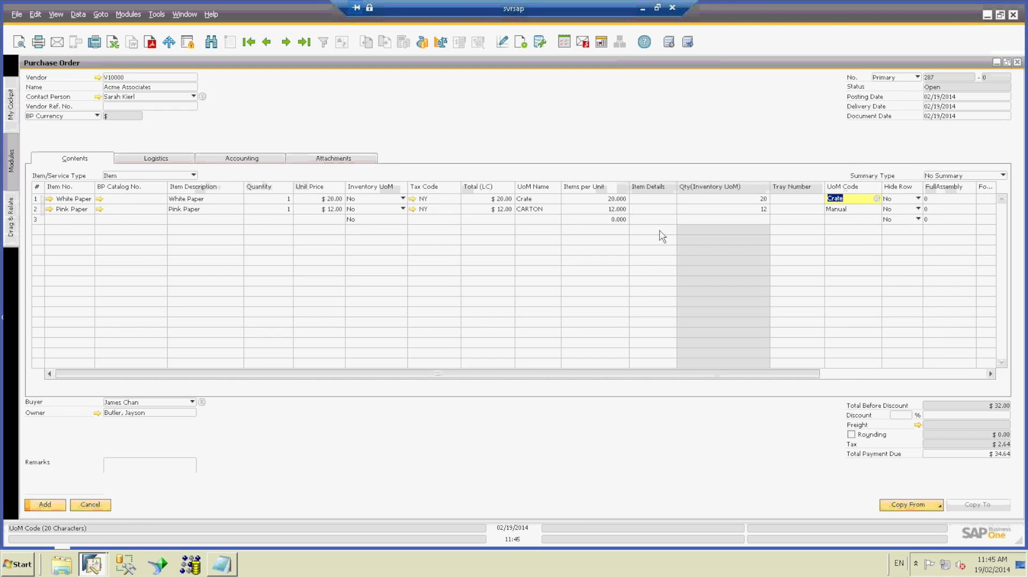
# Set the unit price of the Pink Paper line to $20
pyautogui.click(311, 209)
pyautogui.click(310, 199)
pyautogui.click(313, 210)
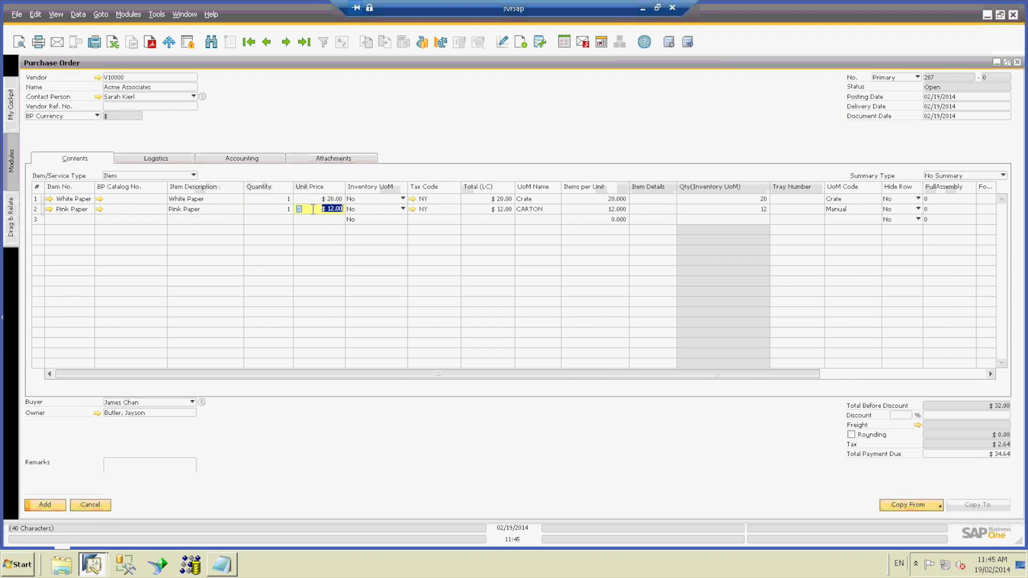
pyautogui.write('20')
pyautogui.press('Tab')
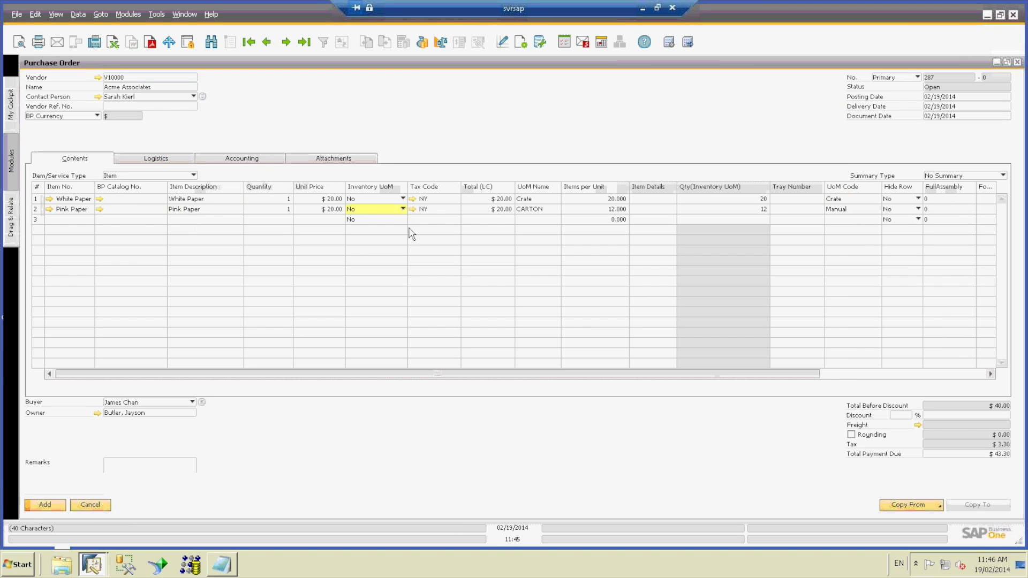
# Change the UoM name of the Pink Paper line to CRATE
pyautogui.click(494, 209)
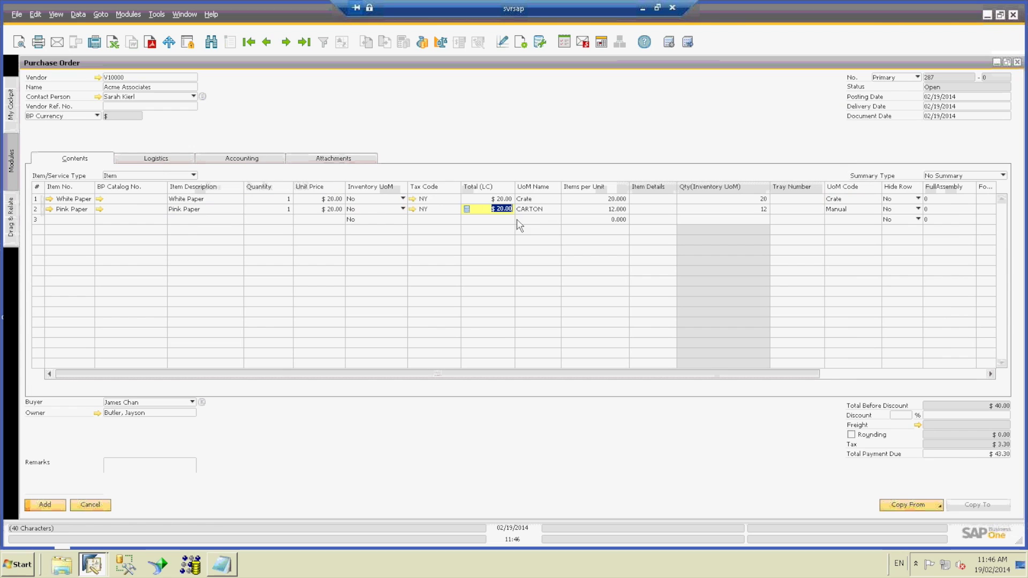
pyautogui.click(533, 209)
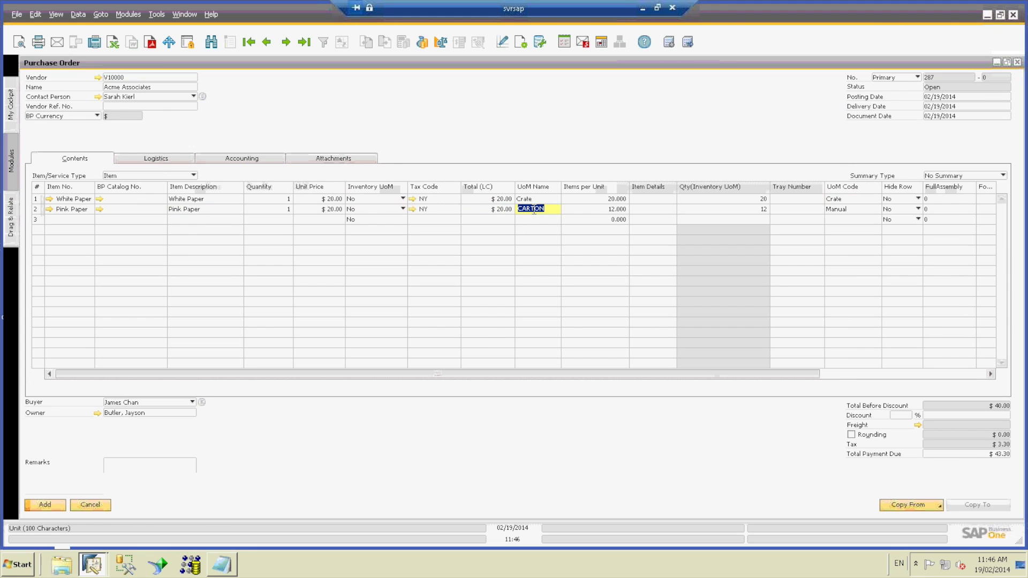
pyautogui.write('CRATE')
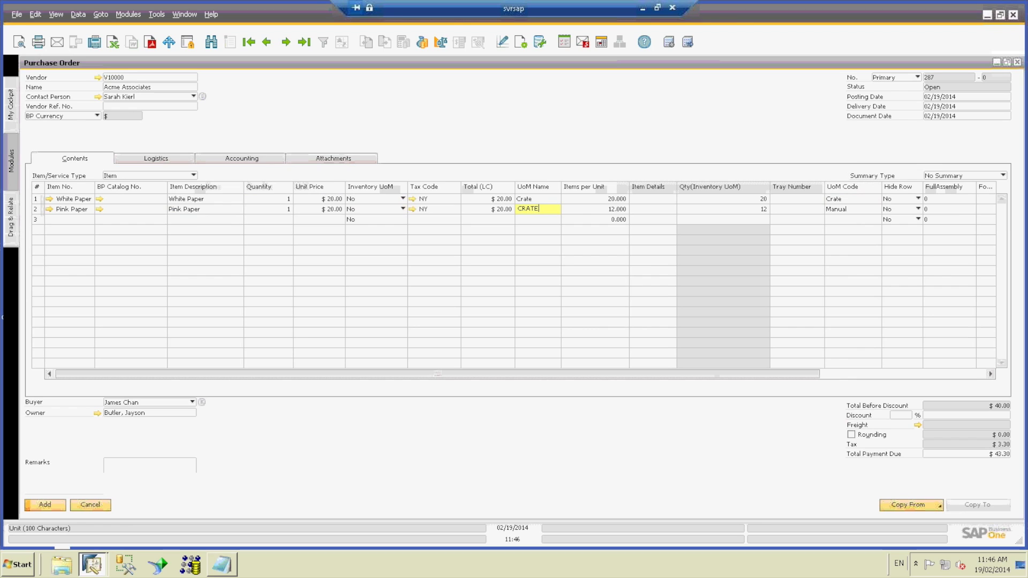
# Open the Items per Unit value of the Pink Paper line for editing
pyautogui.click(594, 209)
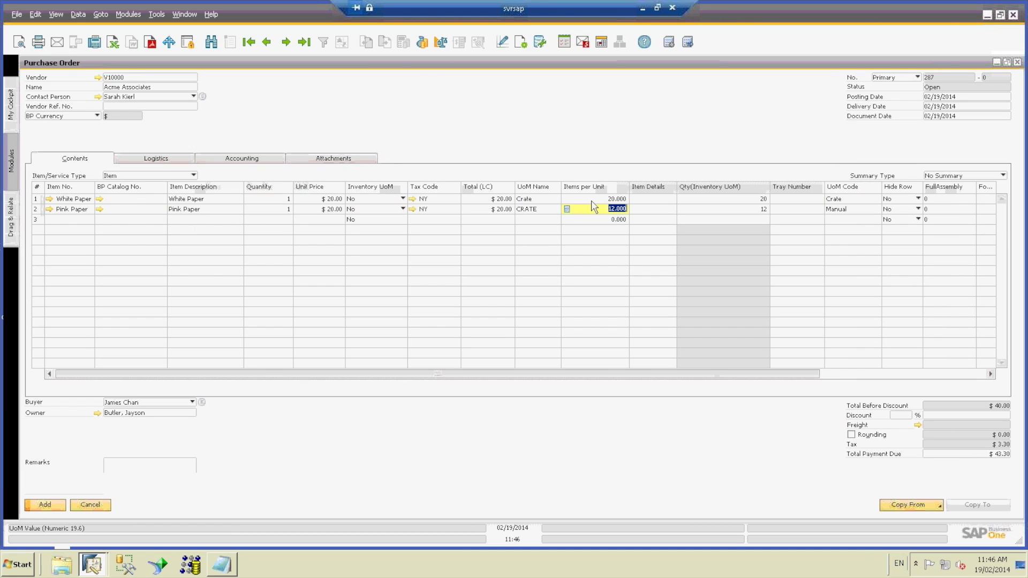
# Switch to the slide presentation and advance to the Multiple Units of Measure slide
pyautogui.hotkey('alt', 'Tab')
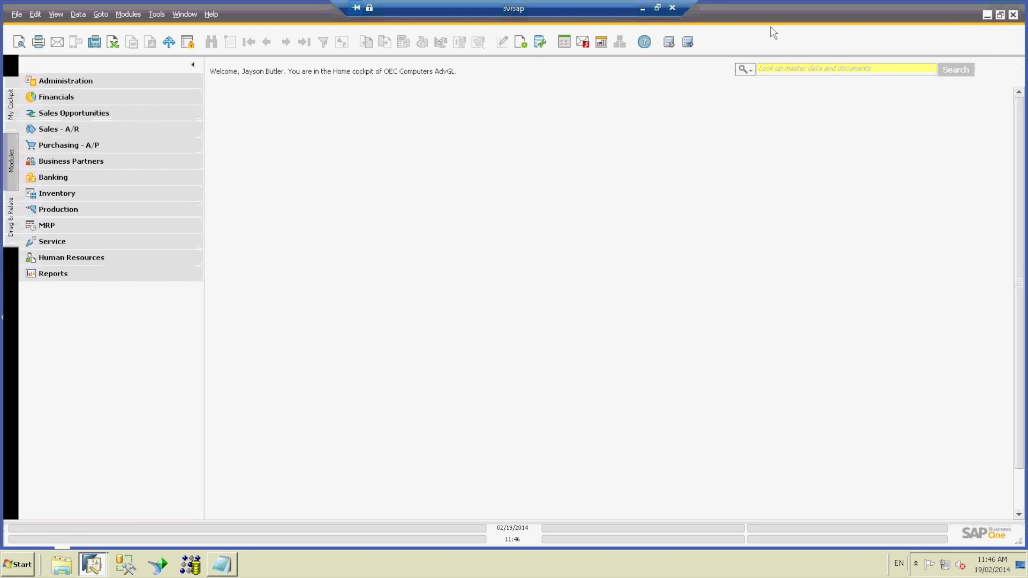
pyautogui.click(642, 10)
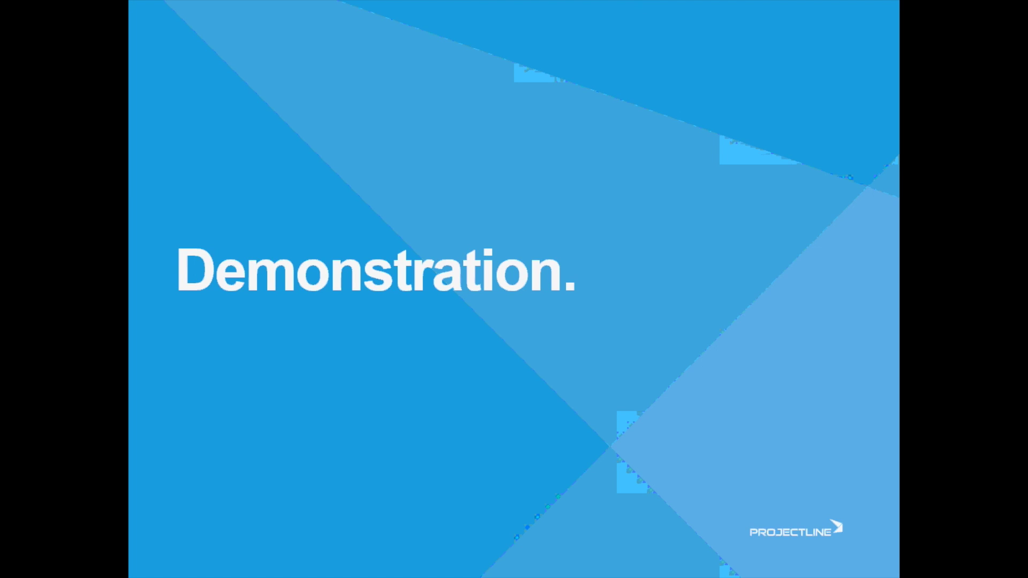
pyautogui.click(526, 211)
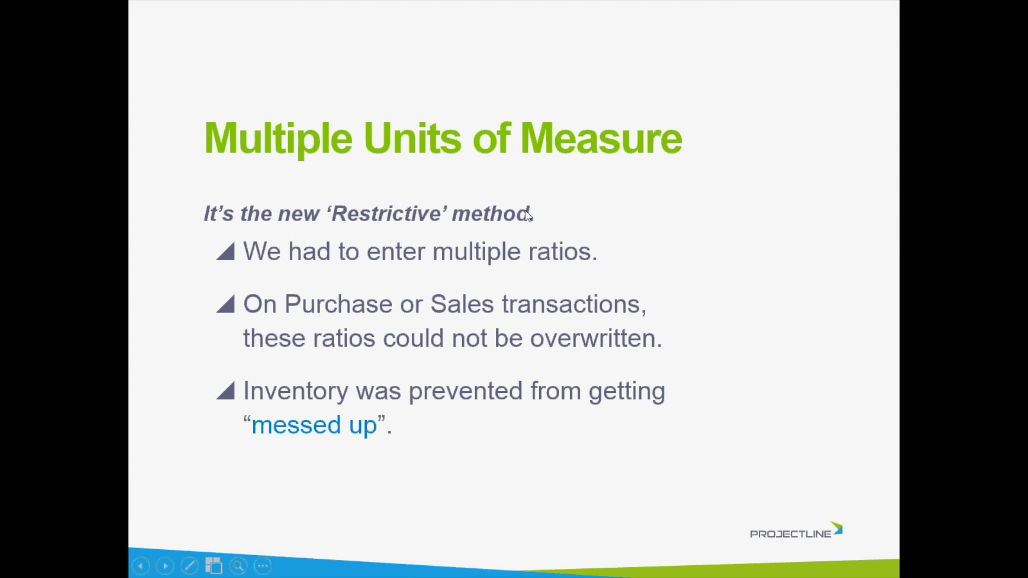
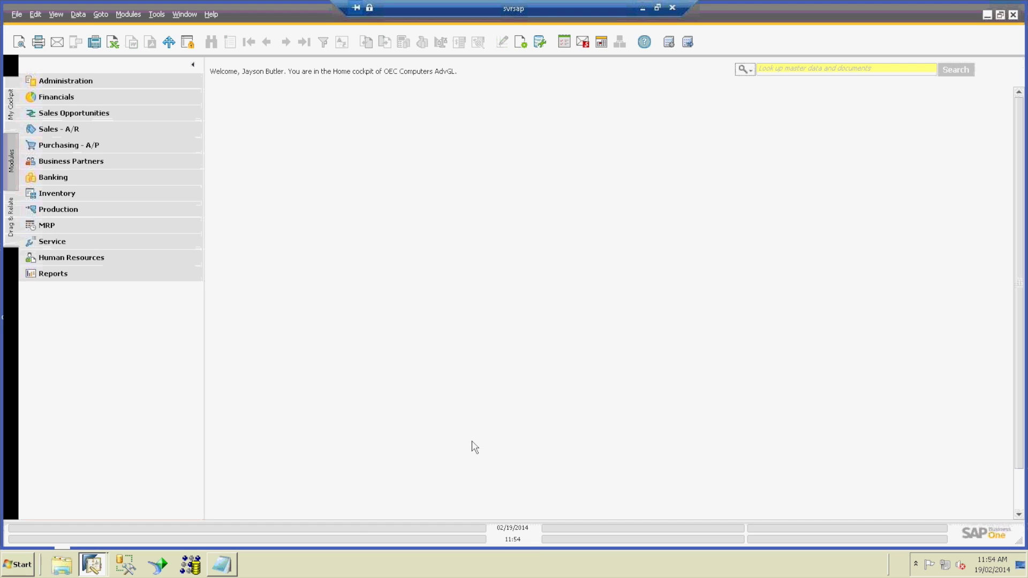
# Switch to the OEC Computers AdvGL company in SAP Business One and check the Enable Advanced G/L Account Determination option in Company Details
pyautogui.click(89, 569)
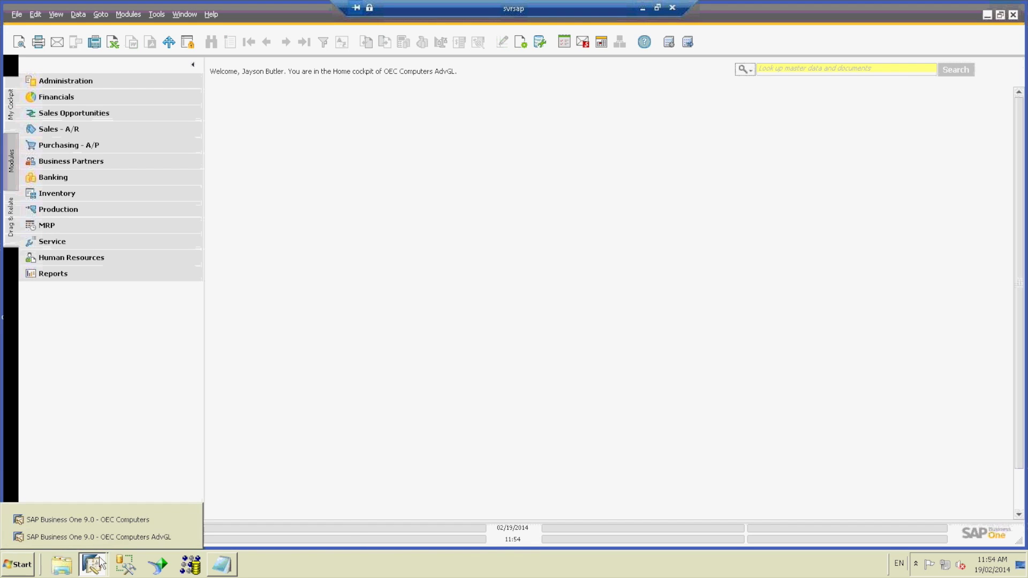
pyautogui.click(108, 537)
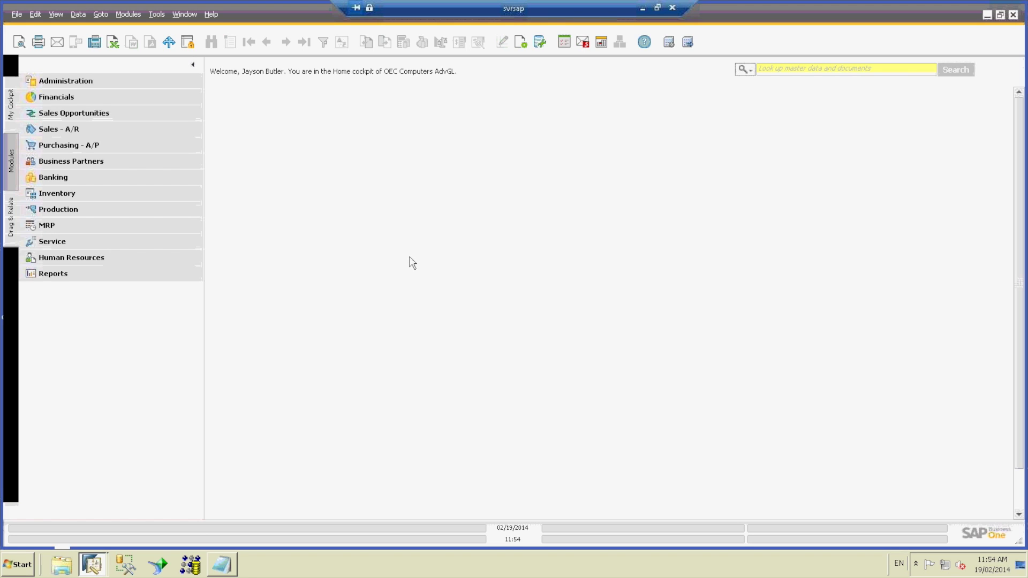
pyautogui.click(64, 82)
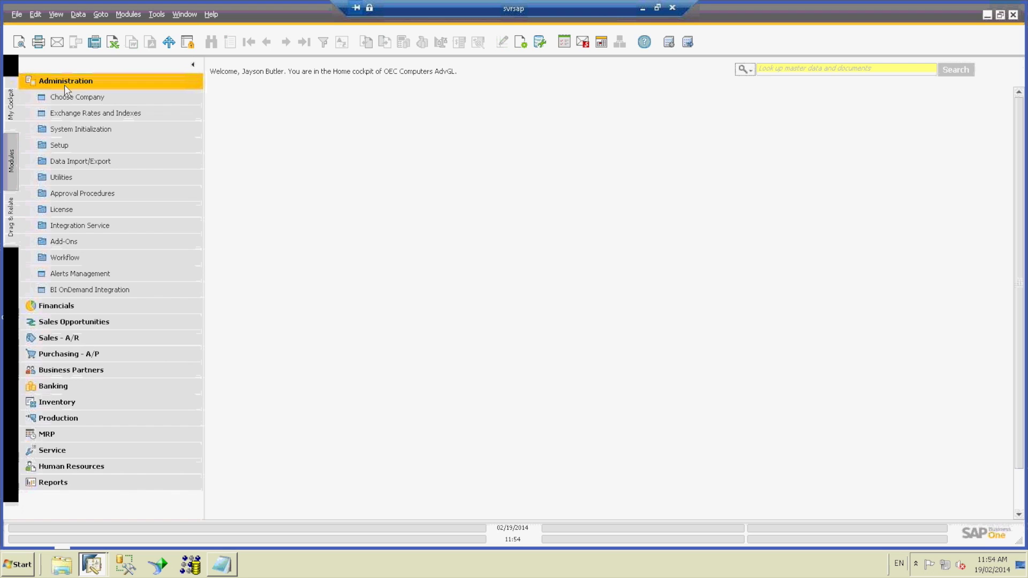
pyautogui.click(100, 132)
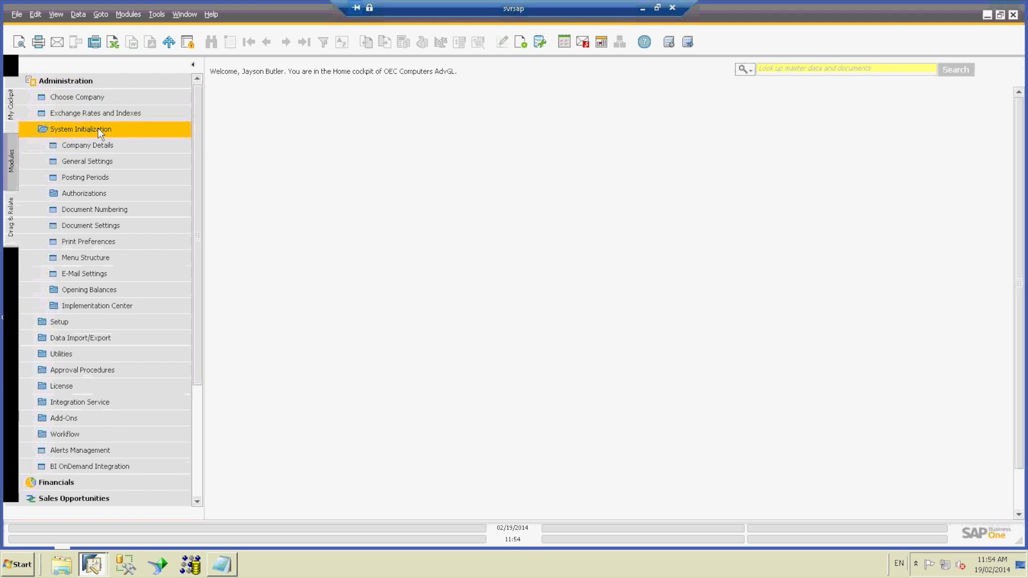
pyautogui.click(100, 145)
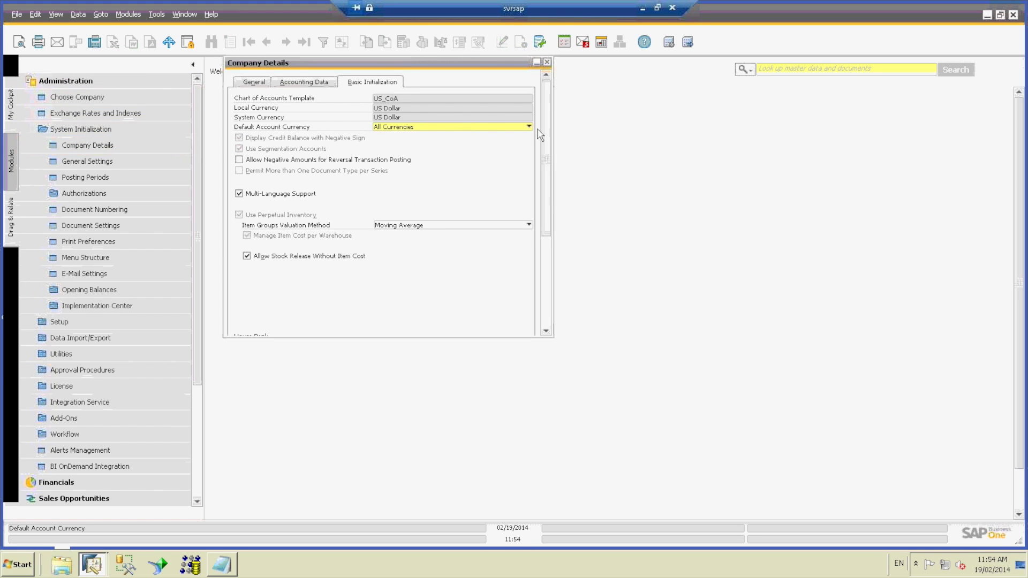
pyautogui.moveTo(547, 131); pyautogui.dragTo(553, 242)
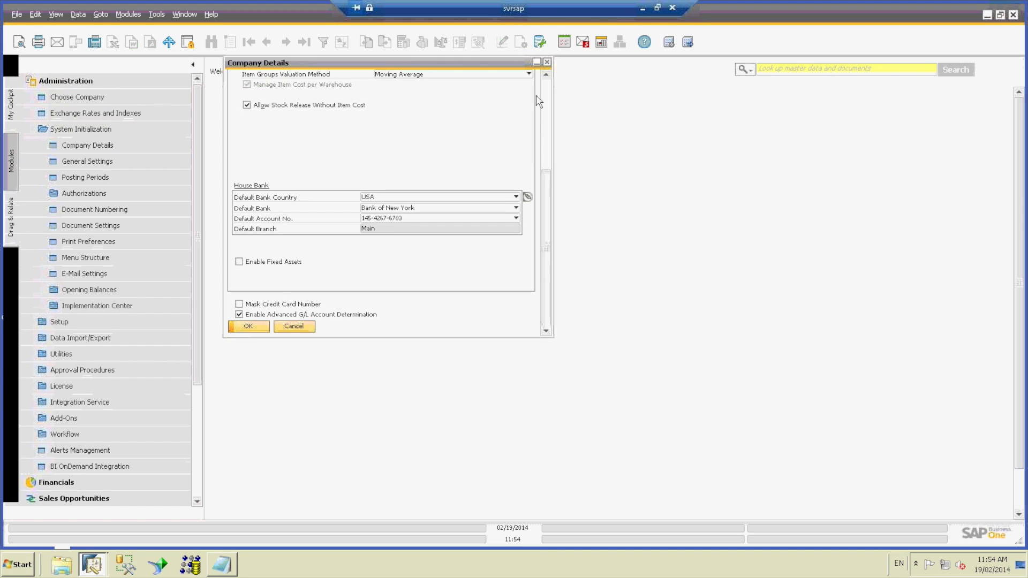
pyautogui.click(547, 63)
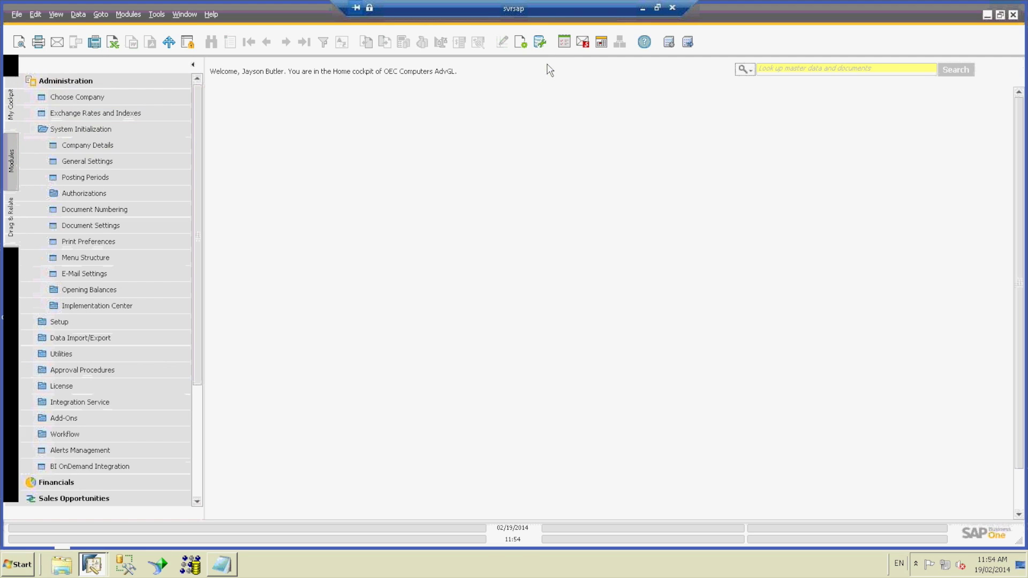
# Open the G/L Account Determination window from the financials setup
pyautogui.click(72, 96)
pyautogui.click(74, 130)
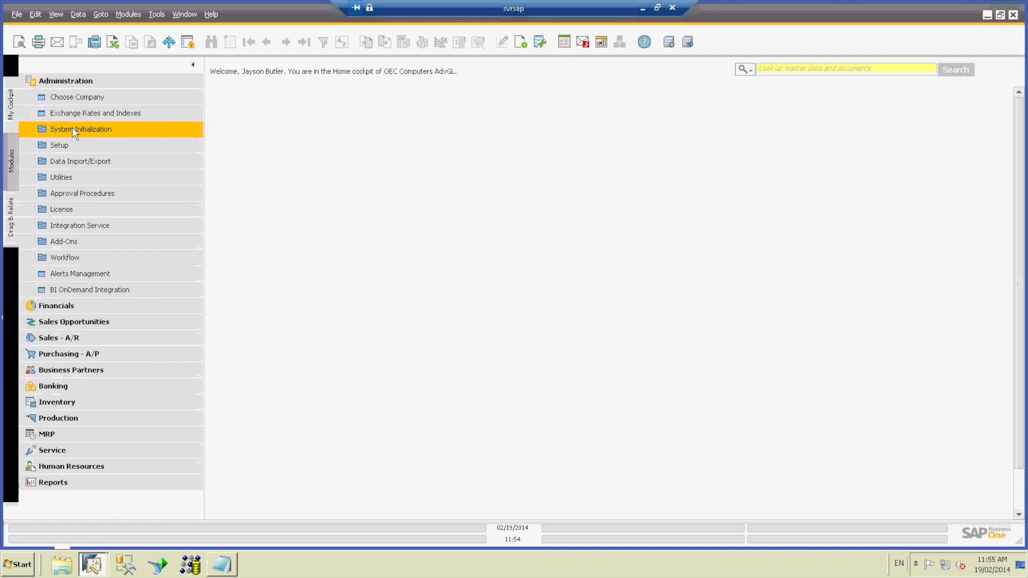
pyautogui.click(74, 145)
pyautogui.click(79, 178)
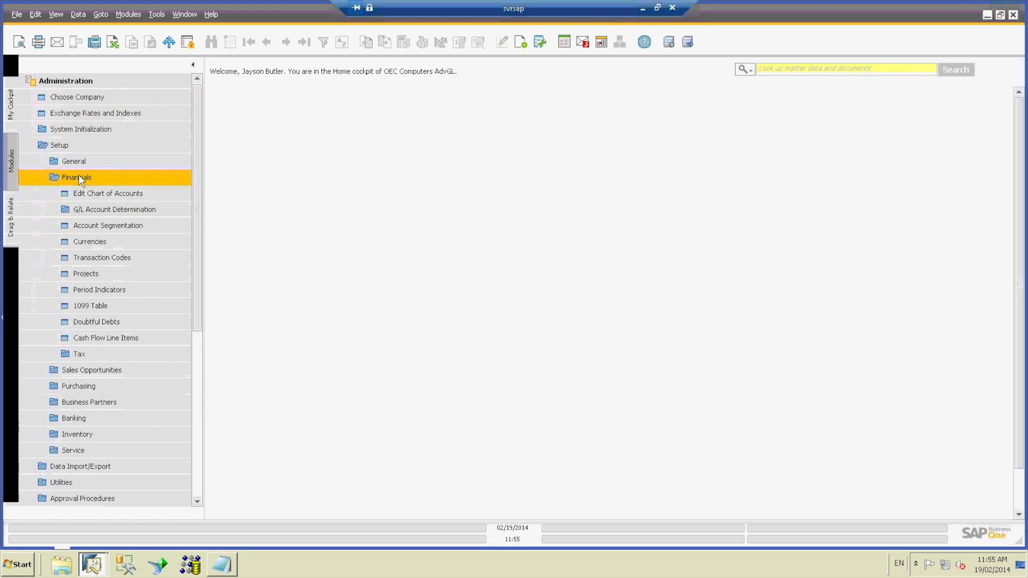
pyautogui.click(88, 210)
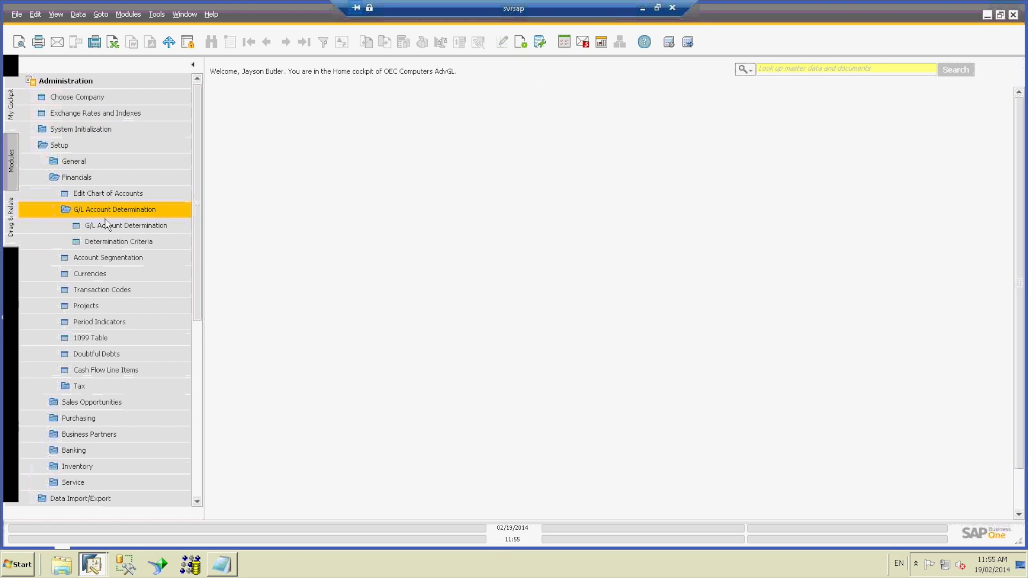
pyautogui.click(113, 225)
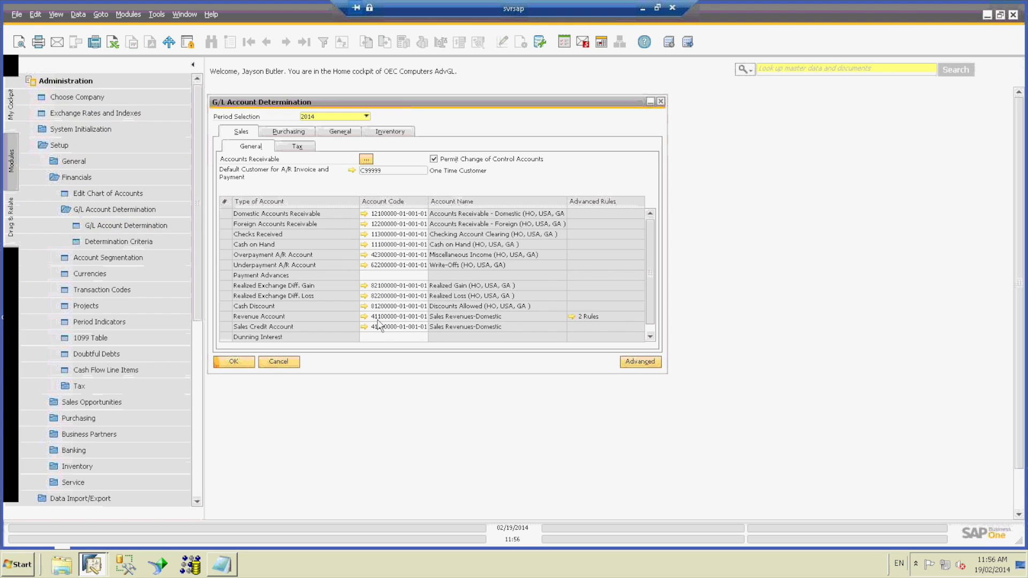
# Open the advanced rules of the Revenue Account, widen the window and examine the rules' criteria and assigned accounts
pyautogui.click(572, 317)
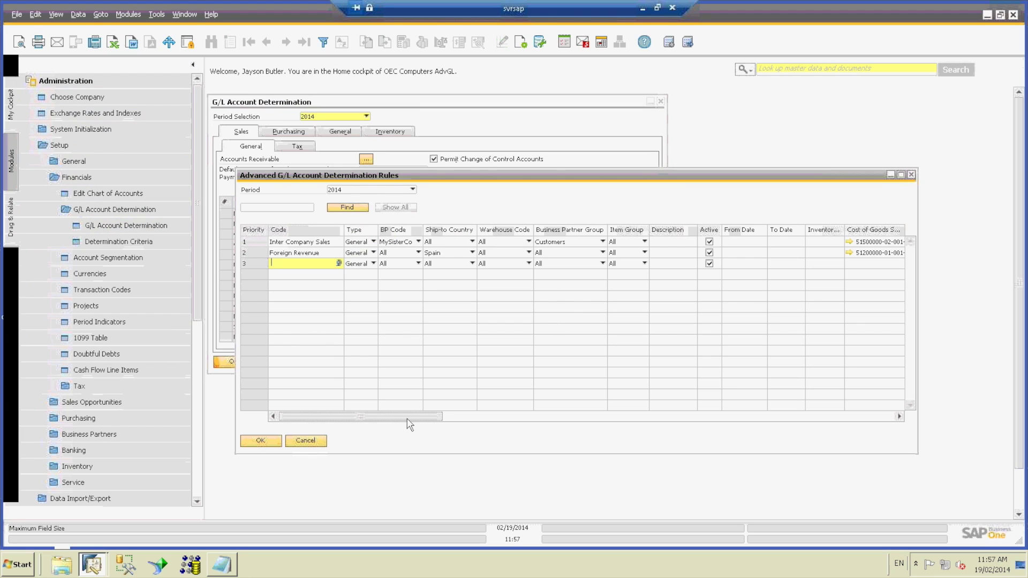
pyautogui.moveTo(236, 335); pyautogui.dragTo(80, 324)
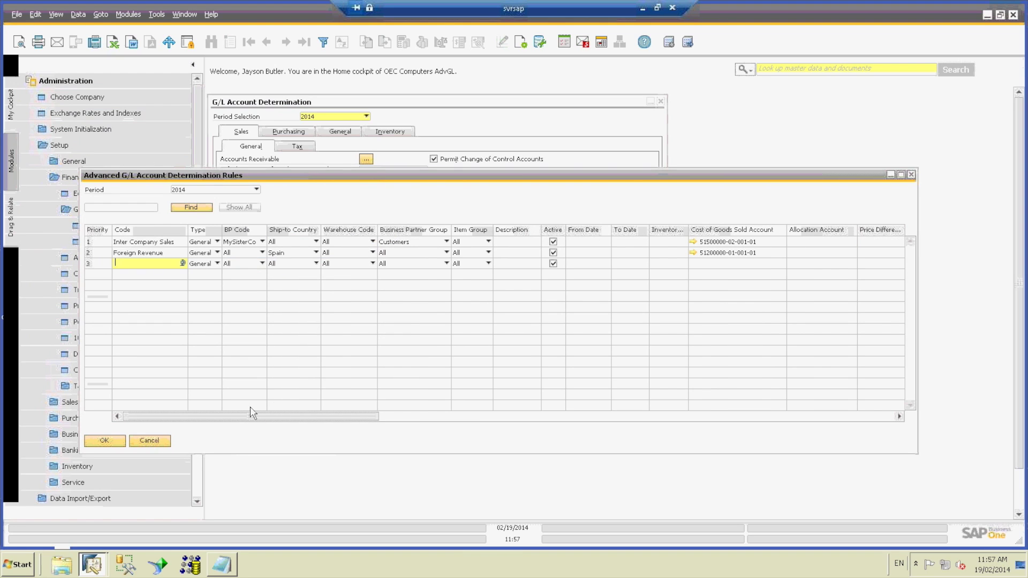
pyautogui.moveTo(238, 414); pyautogui.dragTo(391, 425)
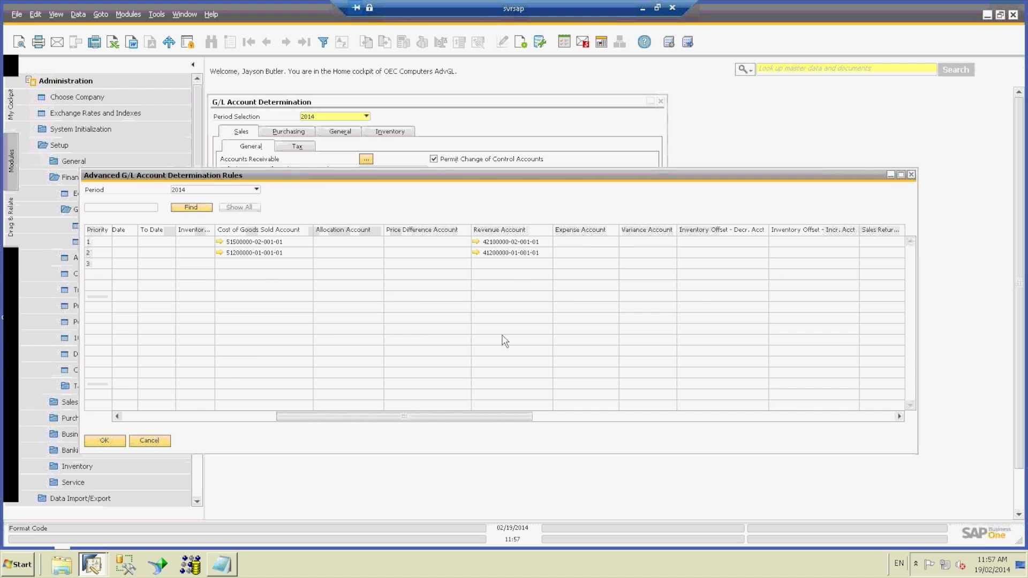
pyautogui.moveTo(492, 413); pyautogui.dragTo(292, 420)
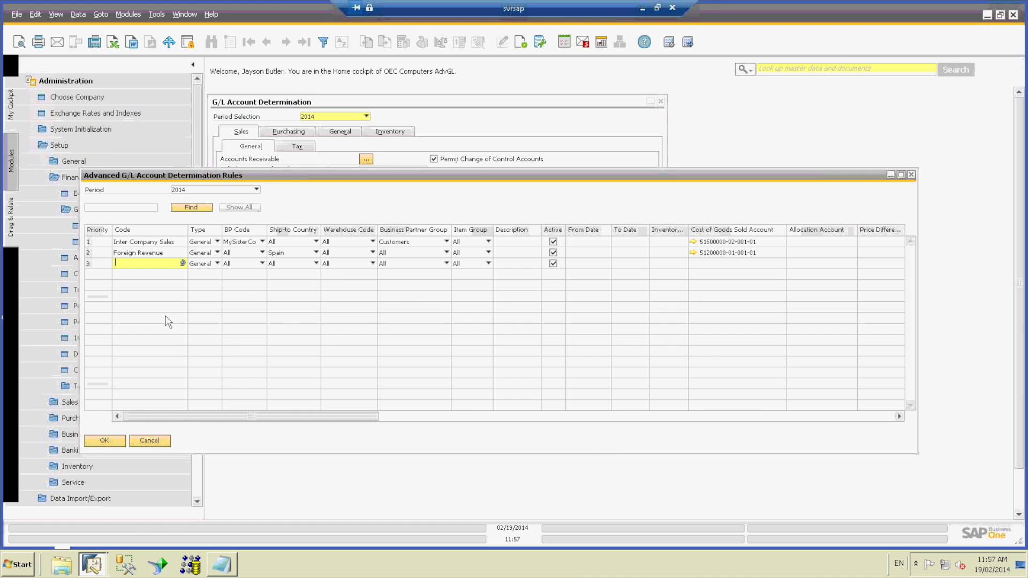
# Examine the priority, criteria and revenue accounts of the Foreign Revenue and Inter Company Sales rules
pyautogui.click(101, 255)
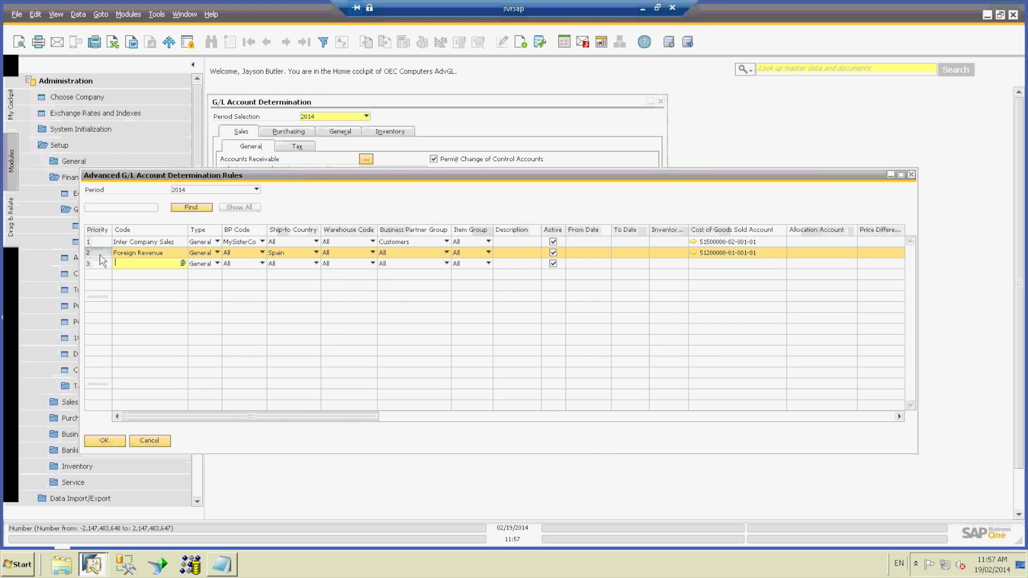
pyautogui.click(619, 455)
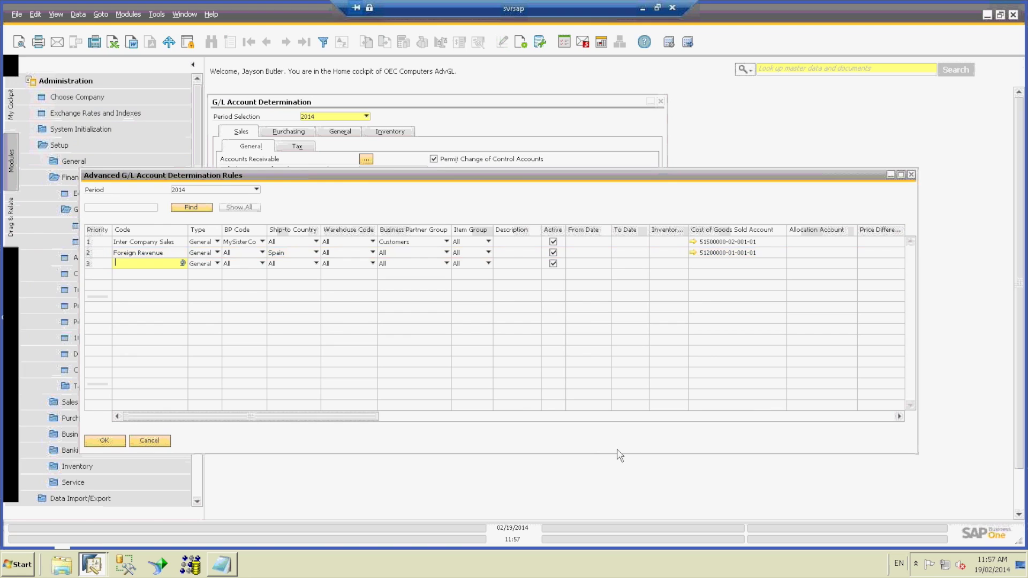
pyautogui.click(97, 252)
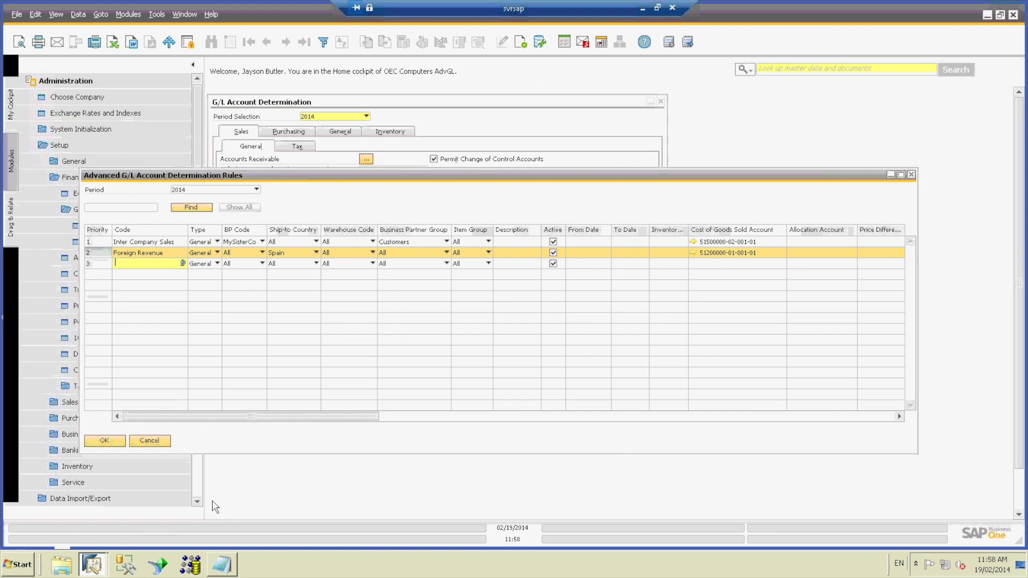
pyautogui.moveTo(182, 417); pyautogui.dragTo(381, 401)
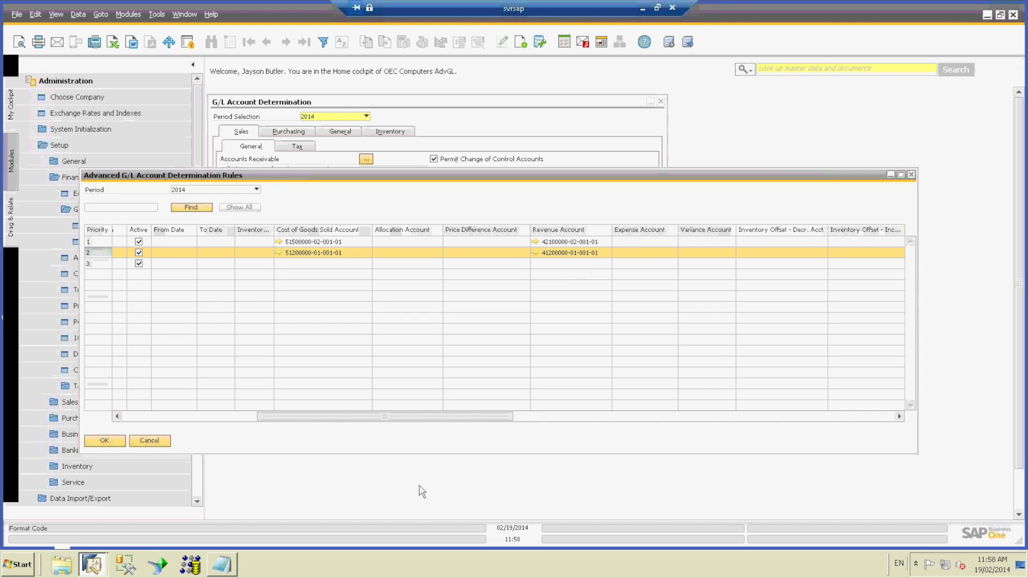
pyautogui.moveTo(413, 416); pyautogui.dragTo(218, 416)
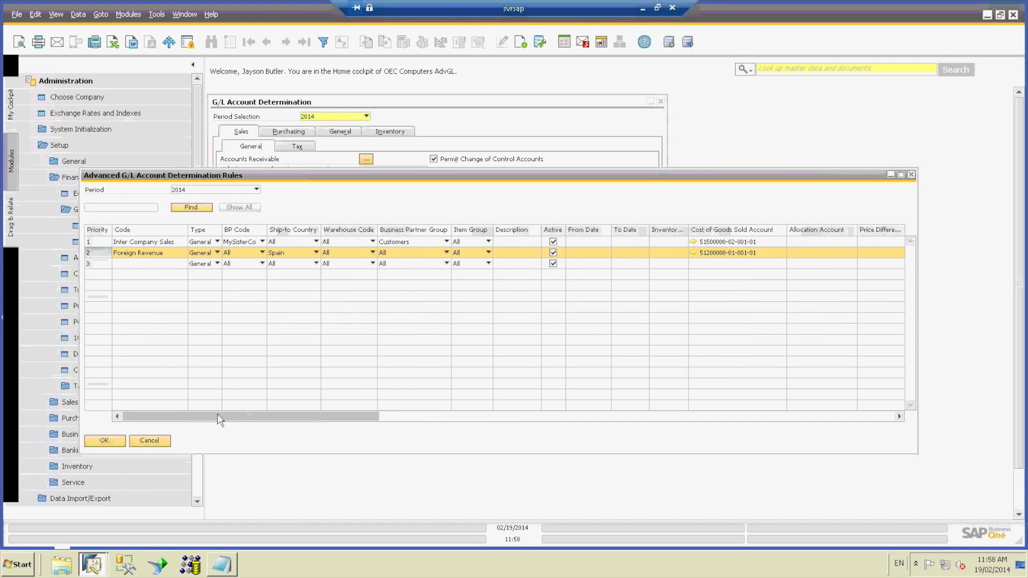
pyautogui.click(156, 294)
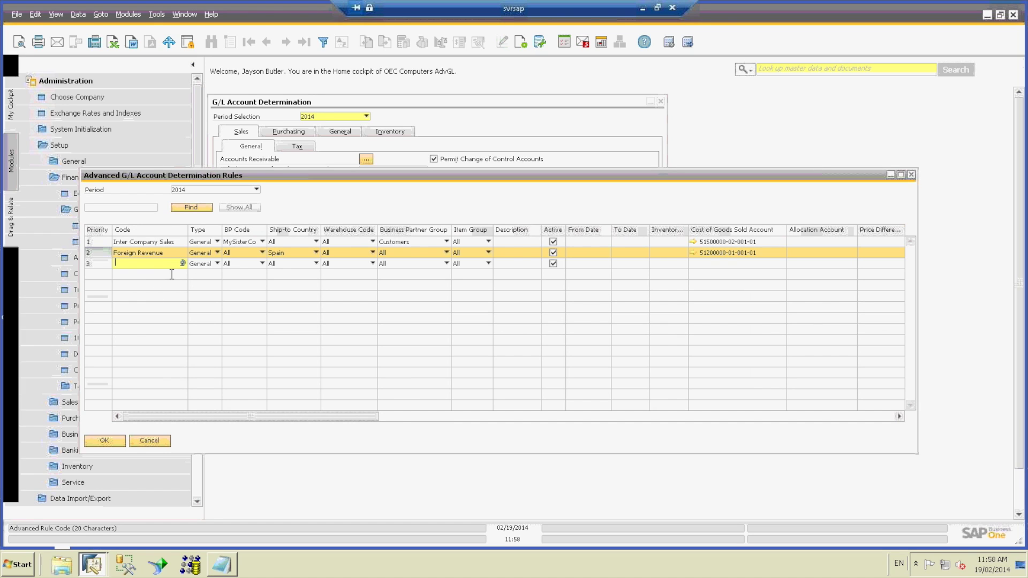
pyautogui.click(162, 241)
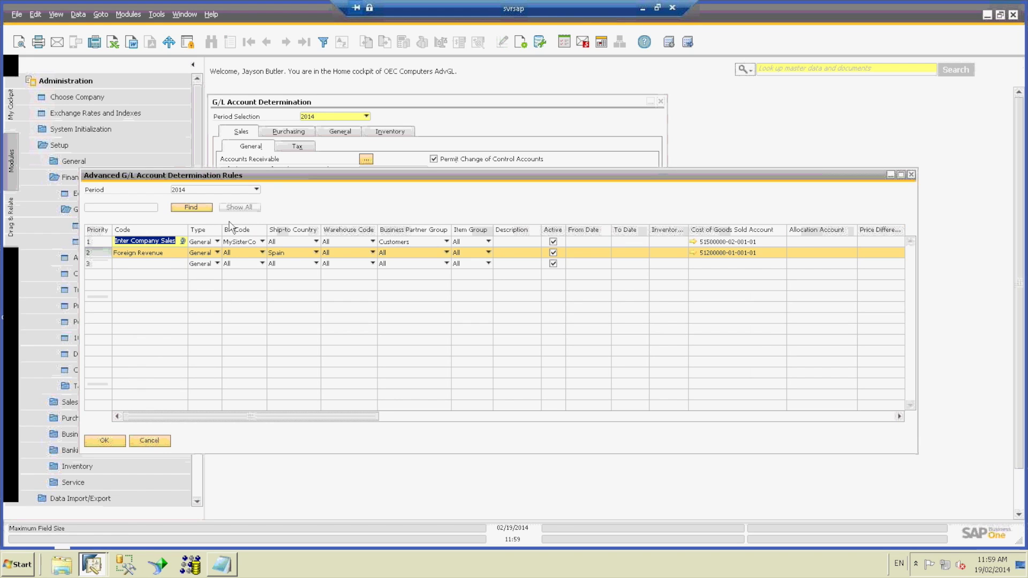
# Review which Determination Criteria are active for the advanced G/L account rules, then close that window
pyautogui.moveTo(216, 181); pyautogui.dragTo(393, 192)
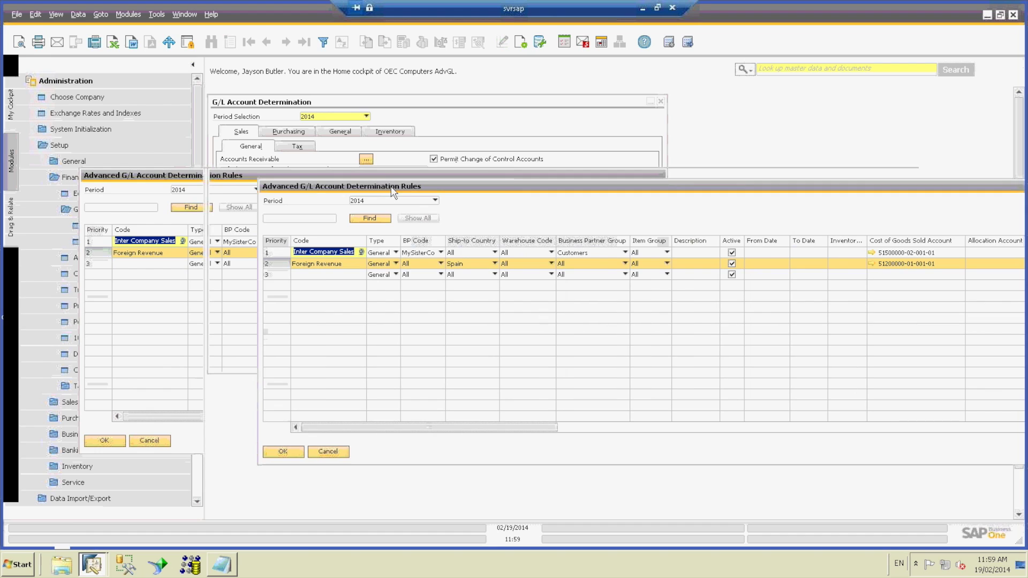
pyautogui.click(40, 144)
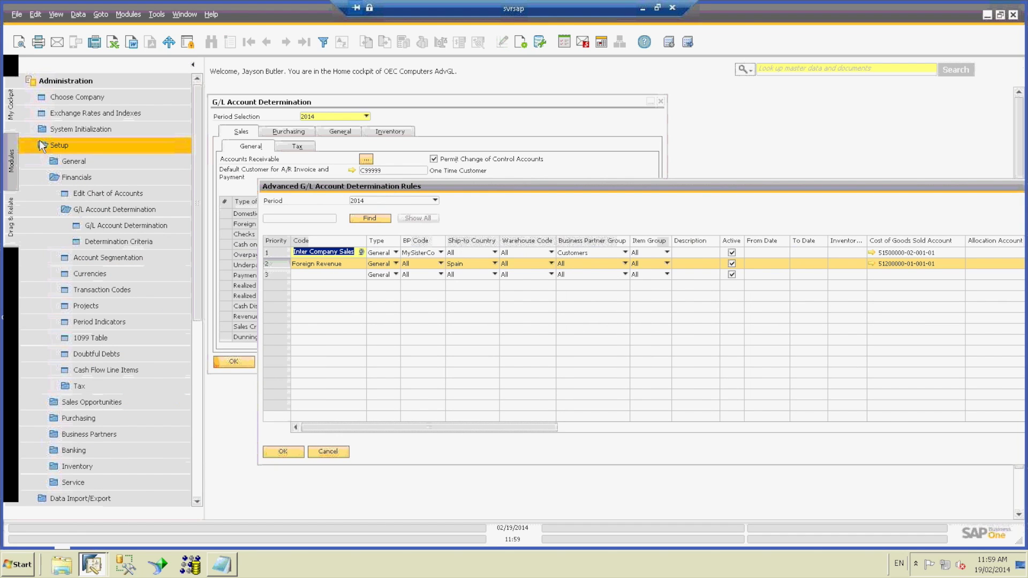
pyautogui.click(80, 180)
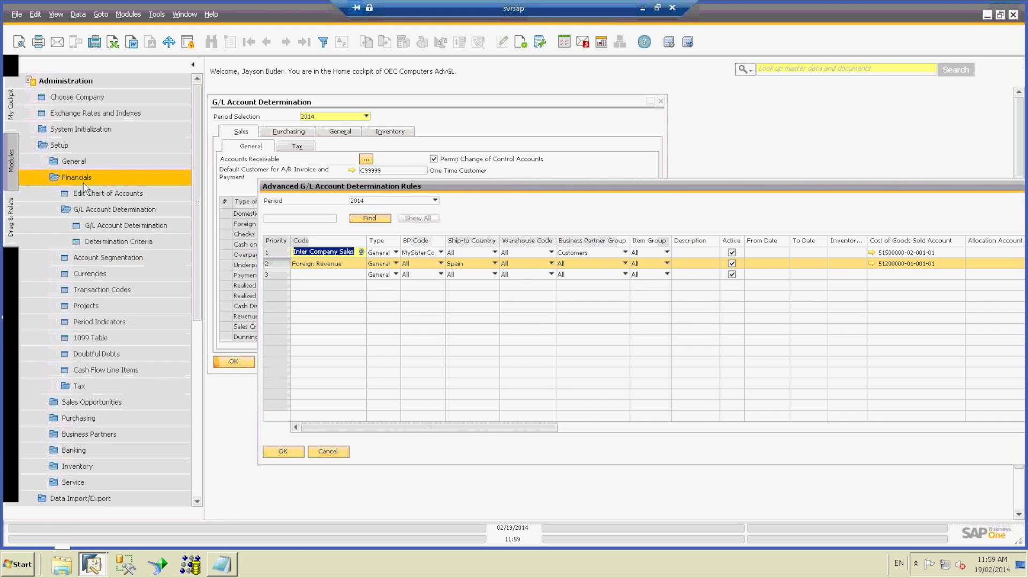
pyautogui.click(126, 243)
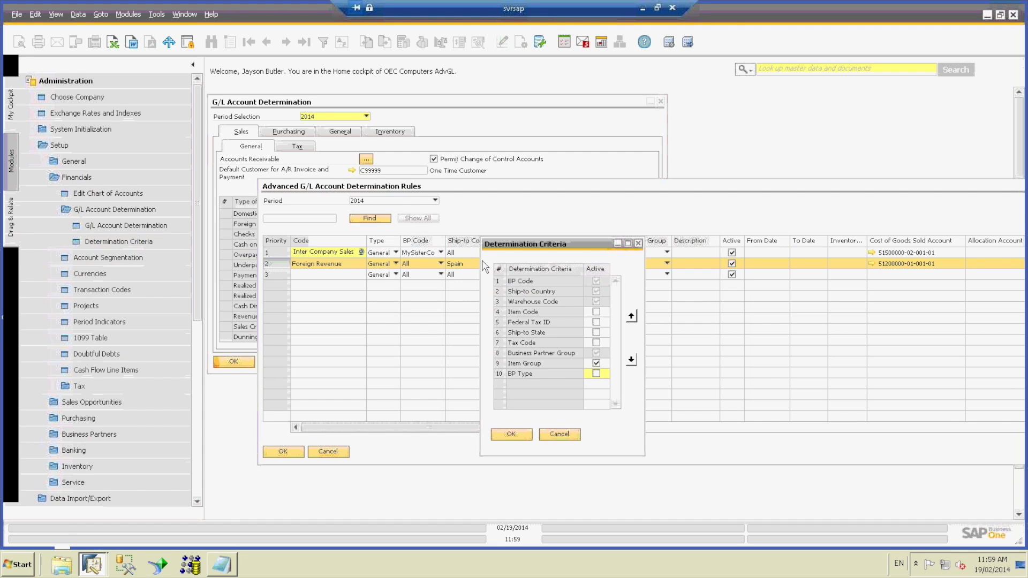
pyautogui.moveTo(541, 245); pyautogui.dragTo(521, 296)
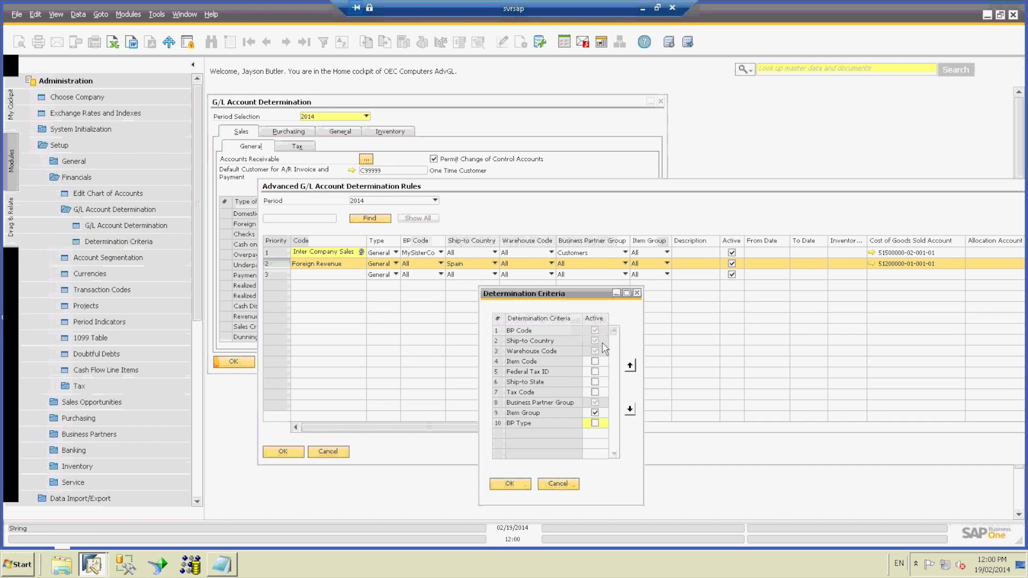
pyautogui.click(636, 293)
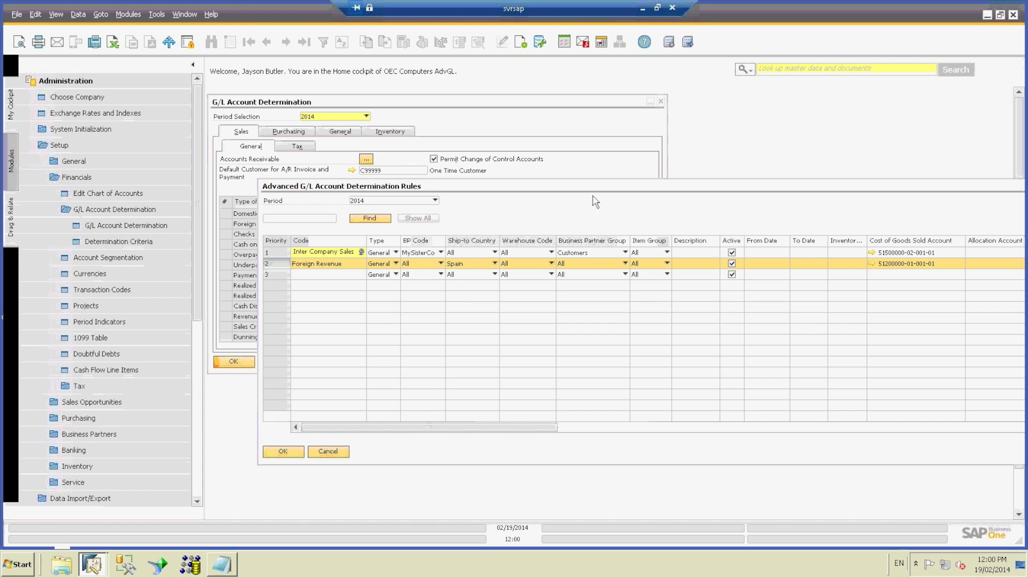
# Move the Advanced G/L Account Determination Rules window fully into view and close it
pyautogui.click(450, 191)
pyautogui.moveTo(477, 191); pyautogui.dragTo(326, 171)
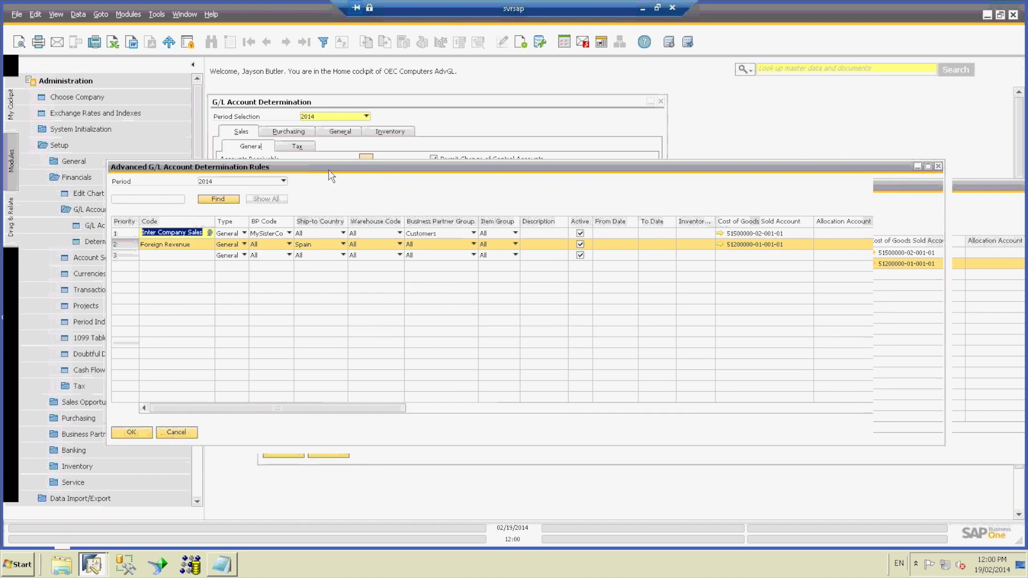
pyautogui.click(938, 167)
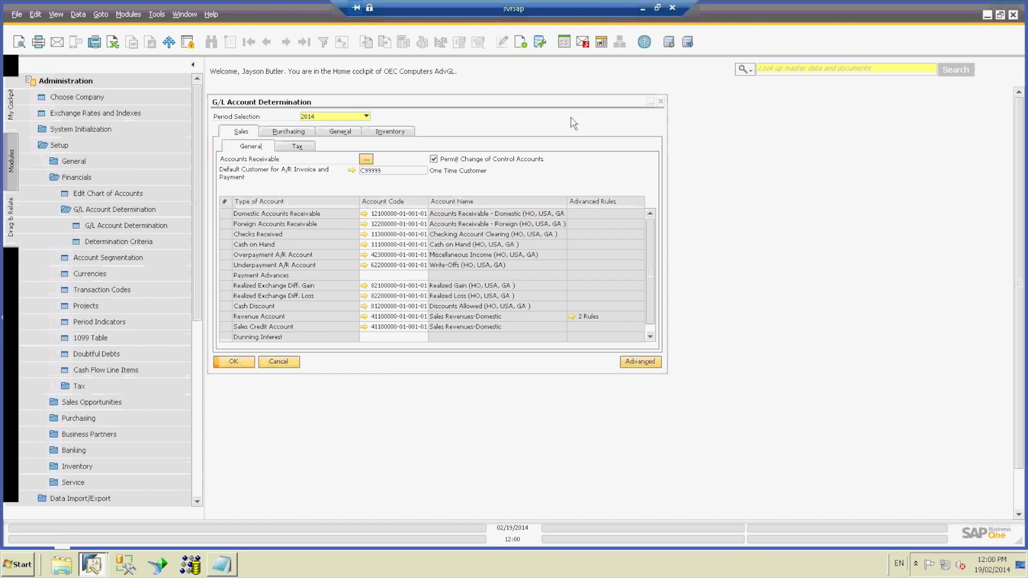
# Collapse the Setup and Administration menus, open the A/R Invoice form under Sales - A/R, and widen its window
pyautogui.click(72, 147)
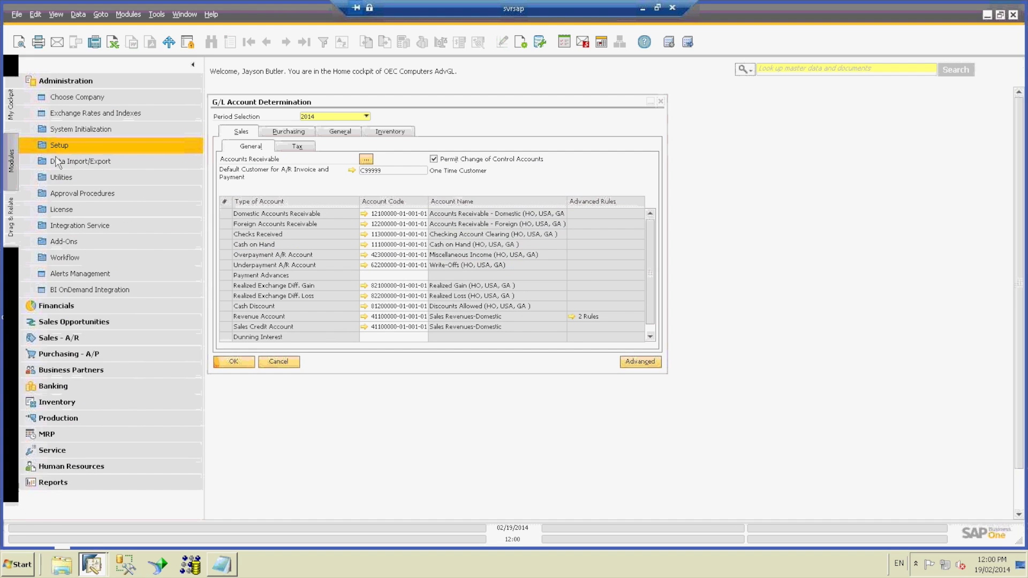
pyautogui.click(62, 80)
pyautogui.click(74, 129)
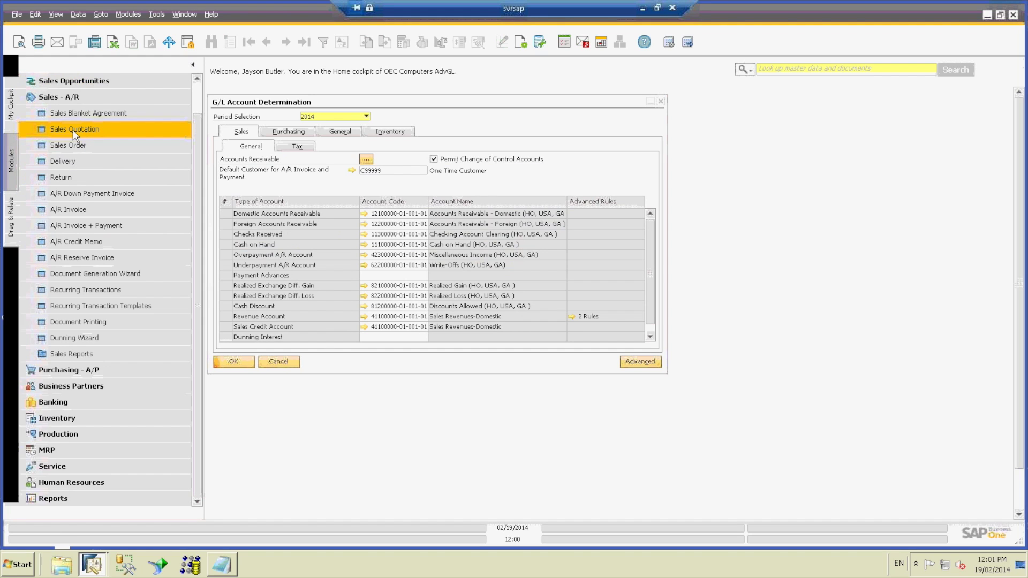
pyautogui.click(93, 210)
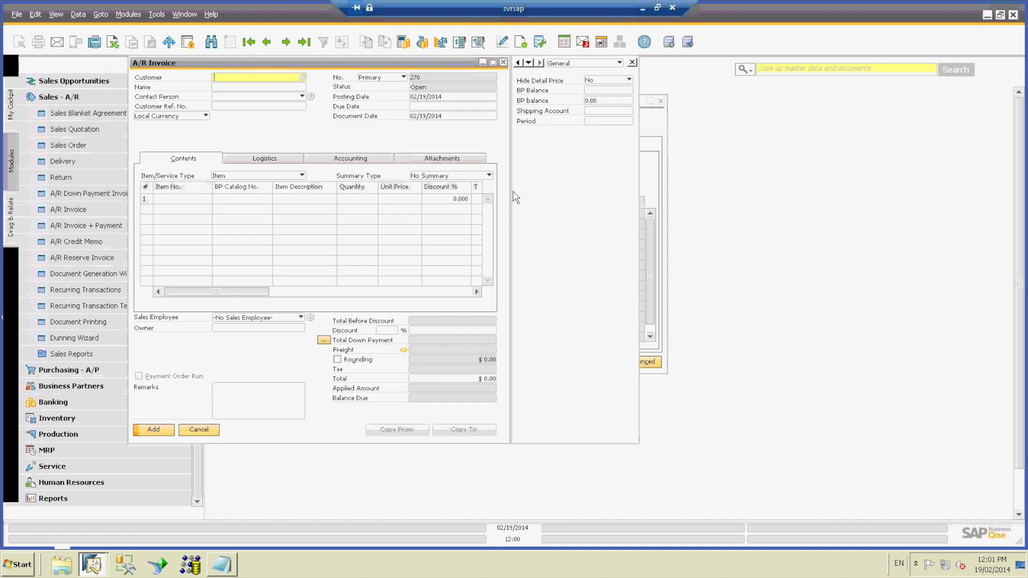
pyautogui.moveTo(509, 191); pyautogui.dragTo(740, 204)
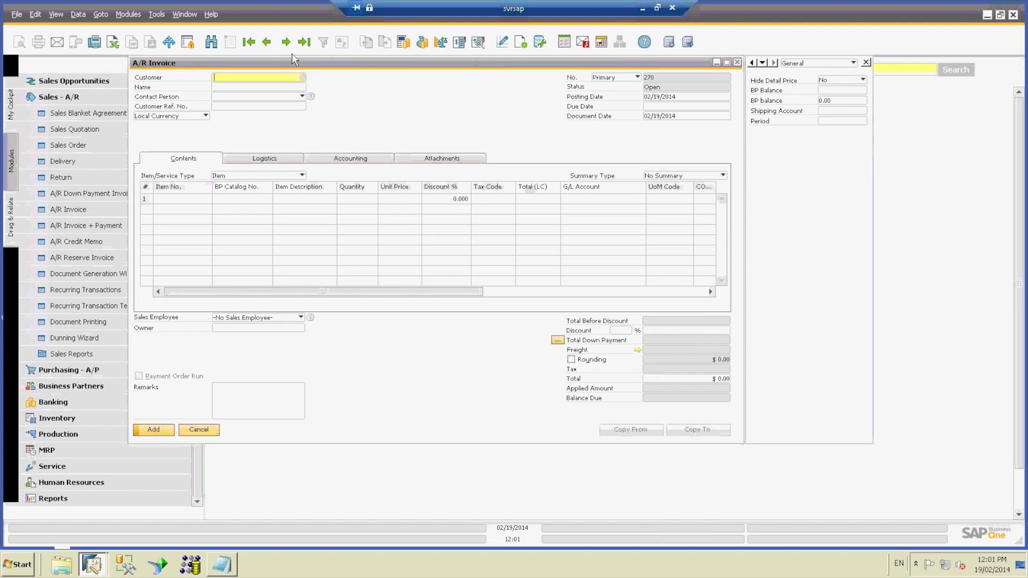
# Display the most recent A/R invoice, for SpanishCo, examine the accounts in its journal entry, and close the entry
pyautogui.click(269, 46)
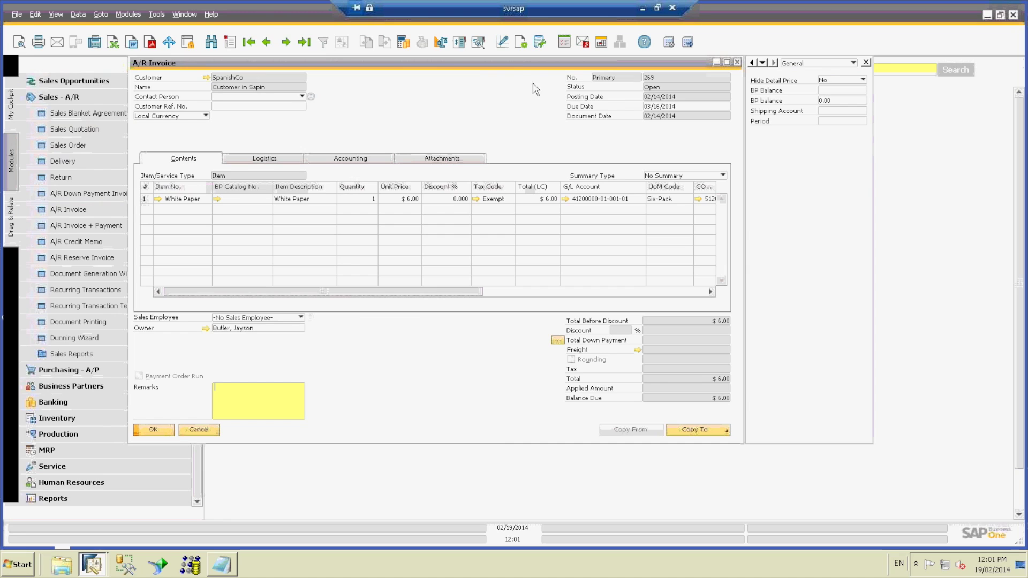
pyautogui.click(478, 45)
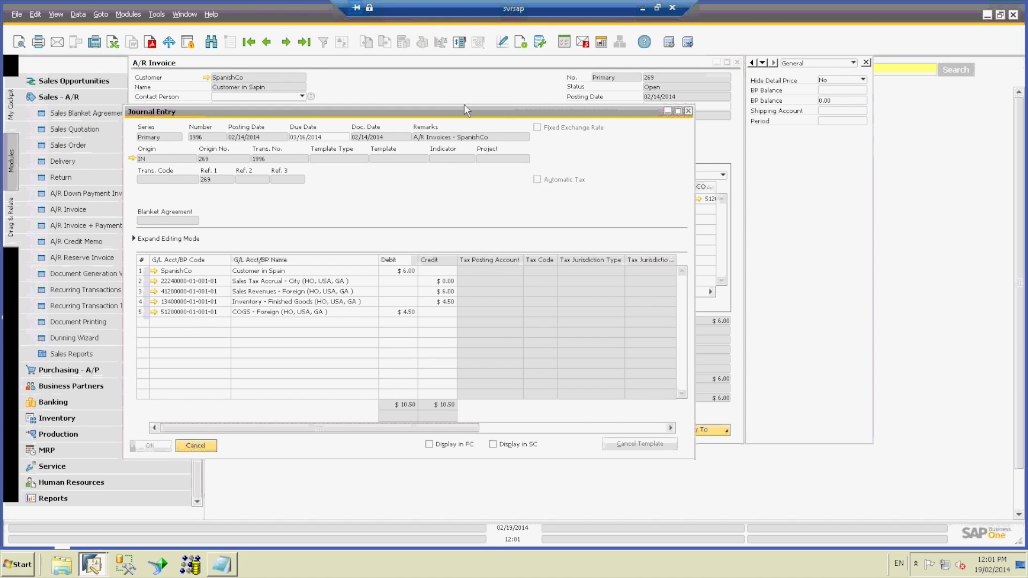
pyautogui.click(689, 111)
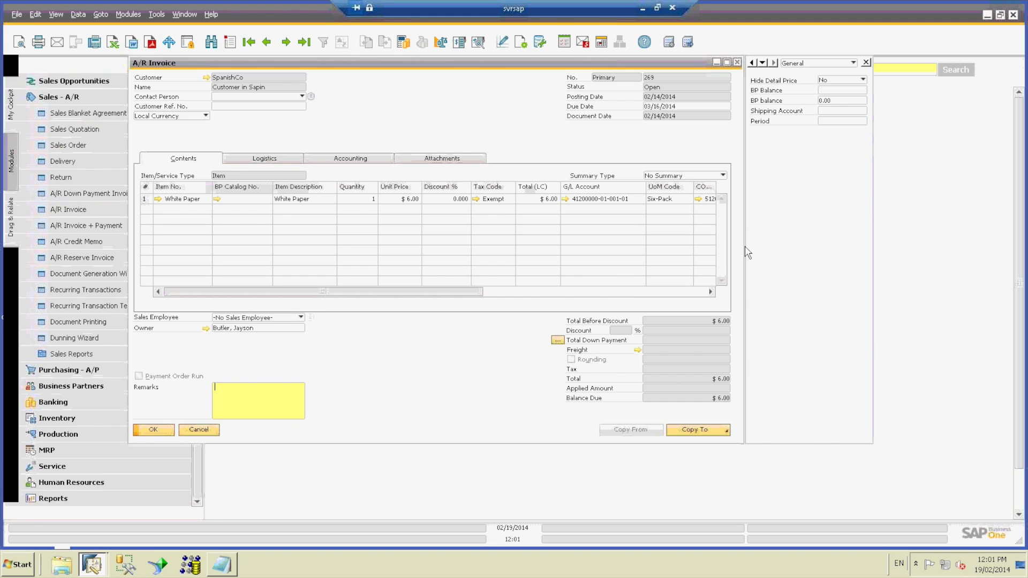
# Widen the SpanishCo invoice to show the full COGS Account column, and review its journal entry again before closing it
pyautogui.moveTo(748, 246); pyautogui.dragTo(864, 251)
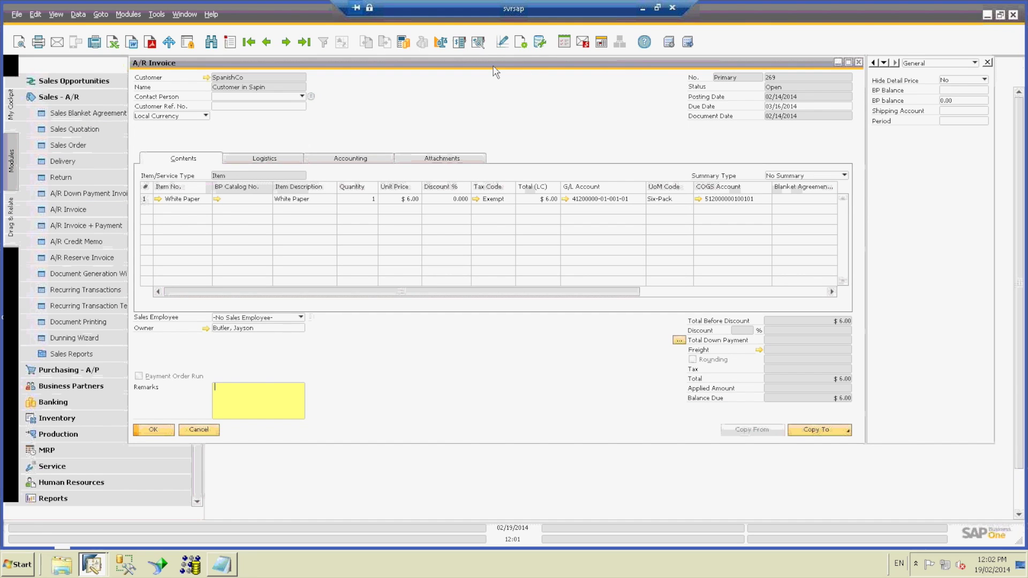
pyautogui.click(478, 42)
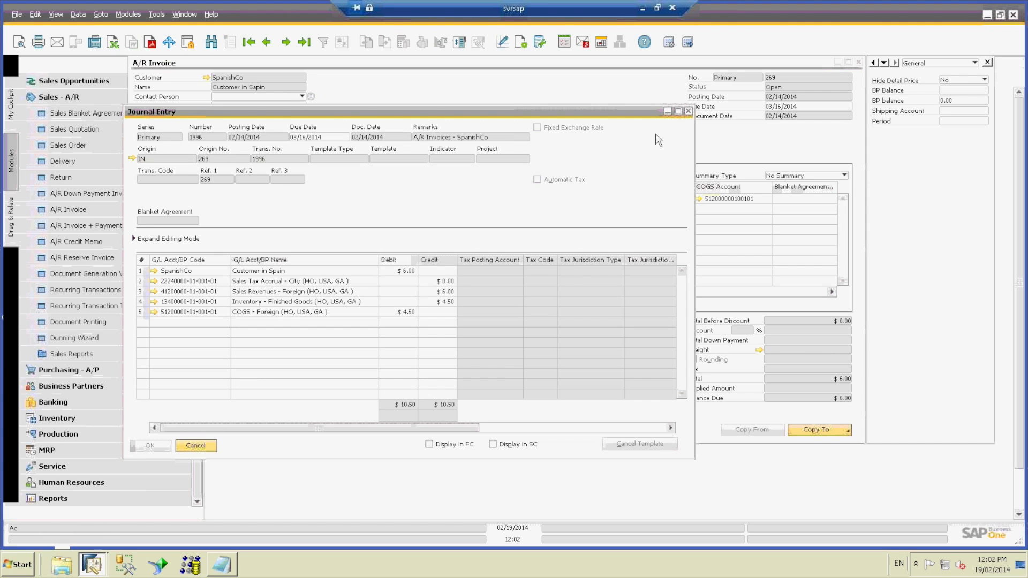
pyautogui.click(689, 112)
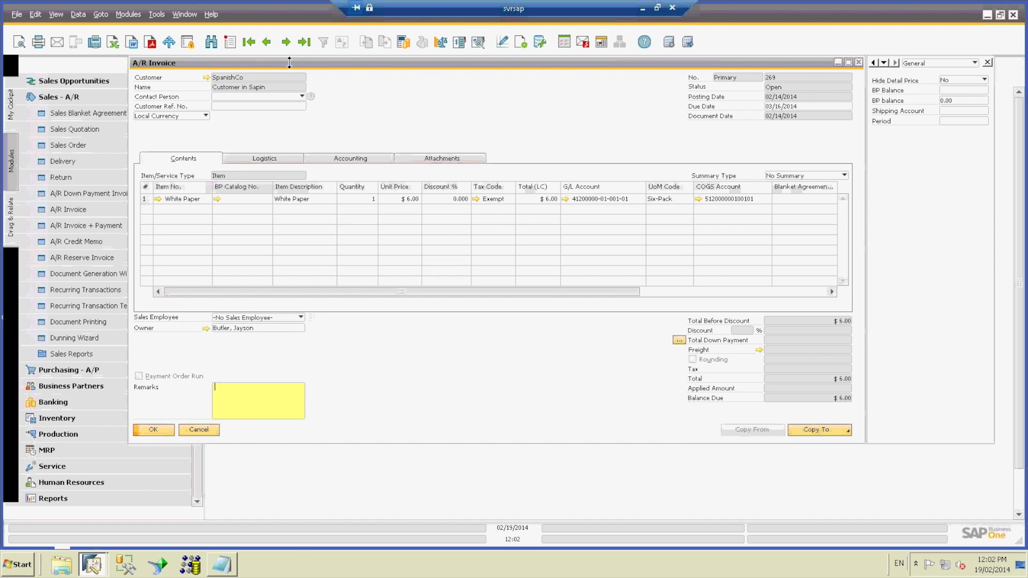
# Go to the previous A/R invoice, for MySisterCo, examine the inter-company accounts in its journal entry, and close the entry
pyautogui.click(266, 43)
pyautogui.click(478, 47)
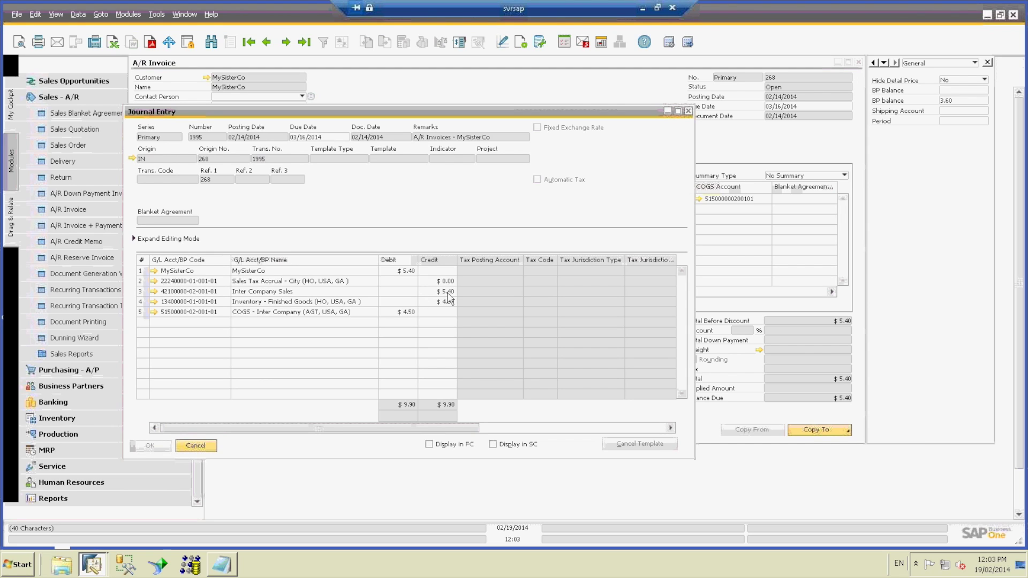
pyautogui.click(689, 111)
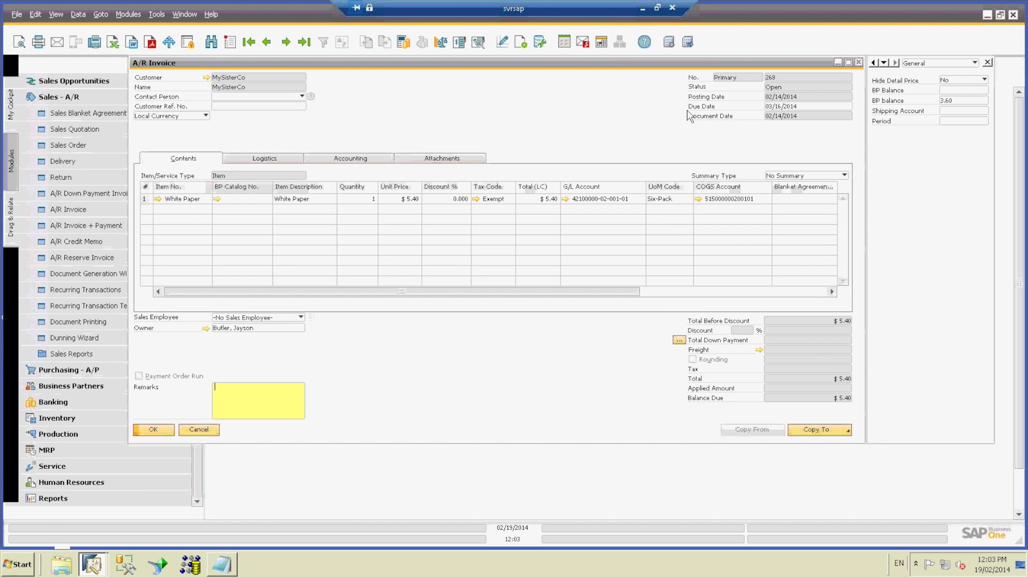
# Minimize the remote session and advance the presentation to the Key Points slide on Multiple Units of Measure
pyautogui.click(644, 13)
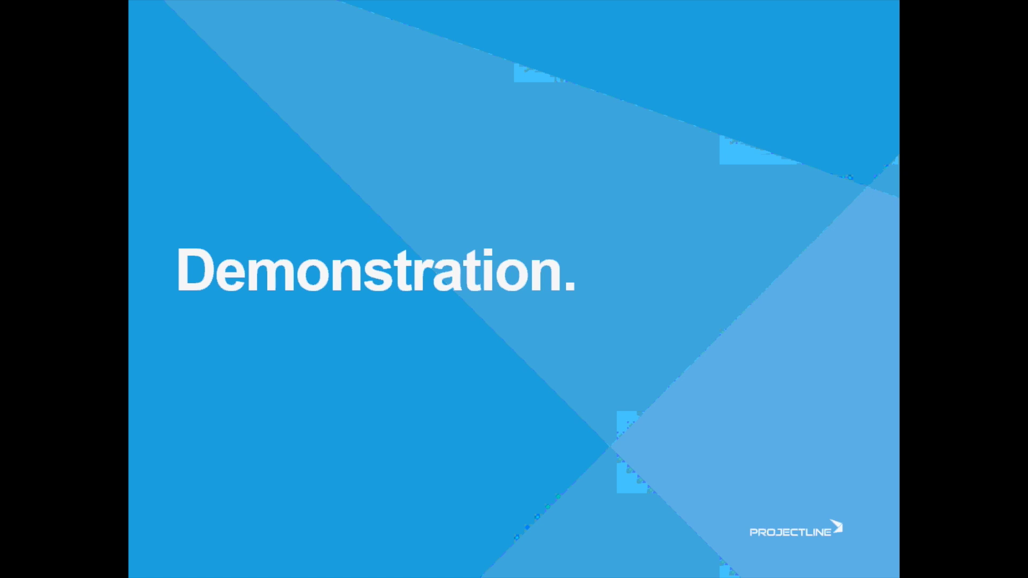
pyautogui.click(497, 242)
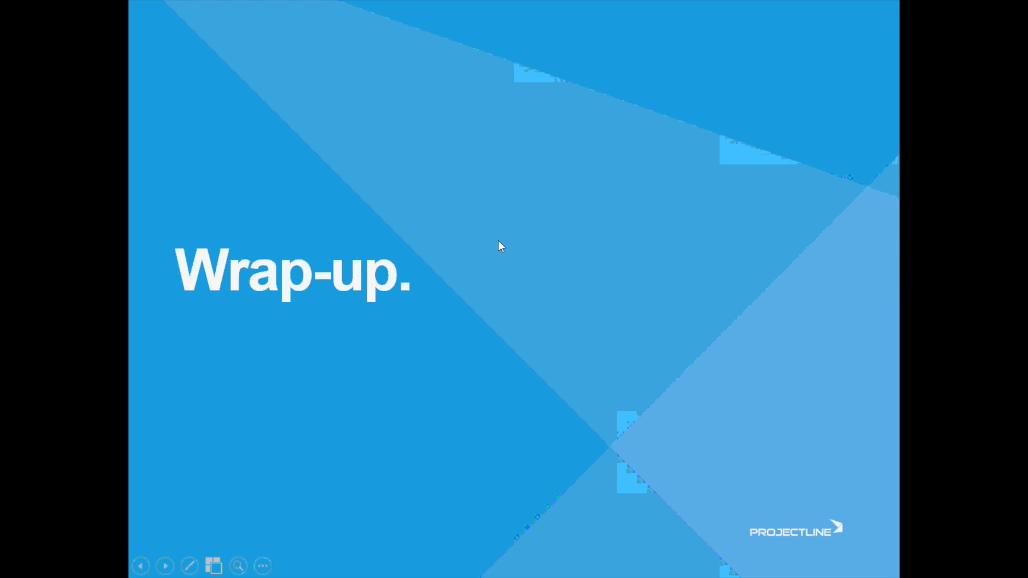
pyautogui.click(499, 246)
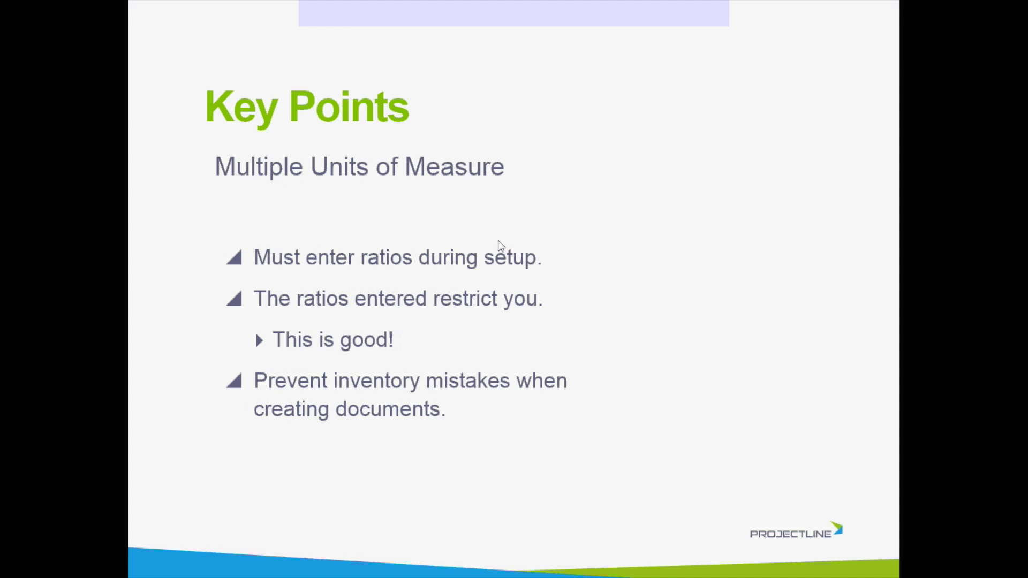